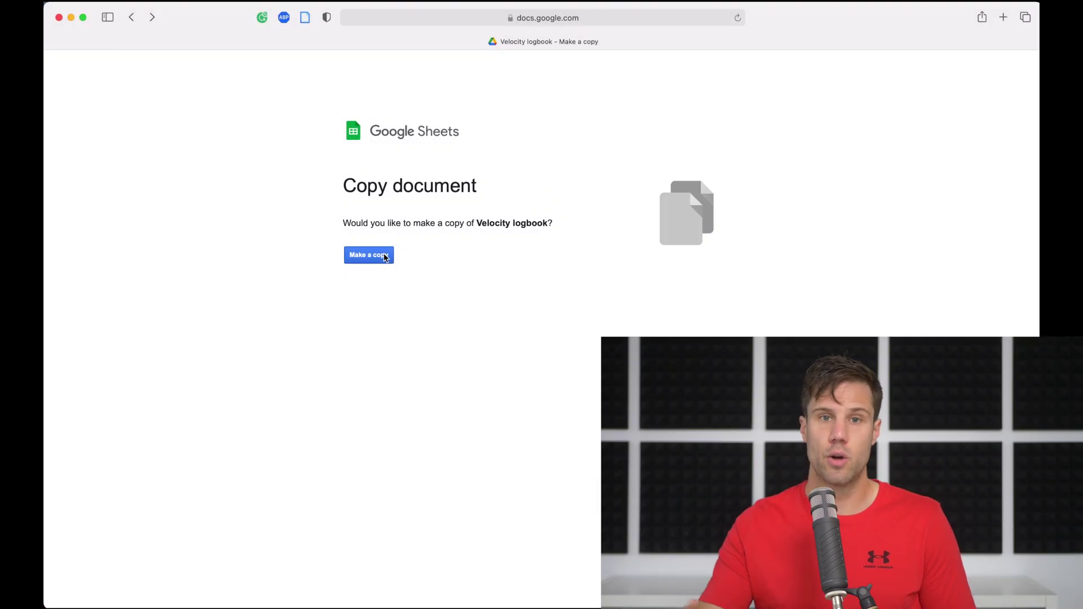
Step: Make a personal copy of the Velocity logbook via the Copy document page
click(385, 258)
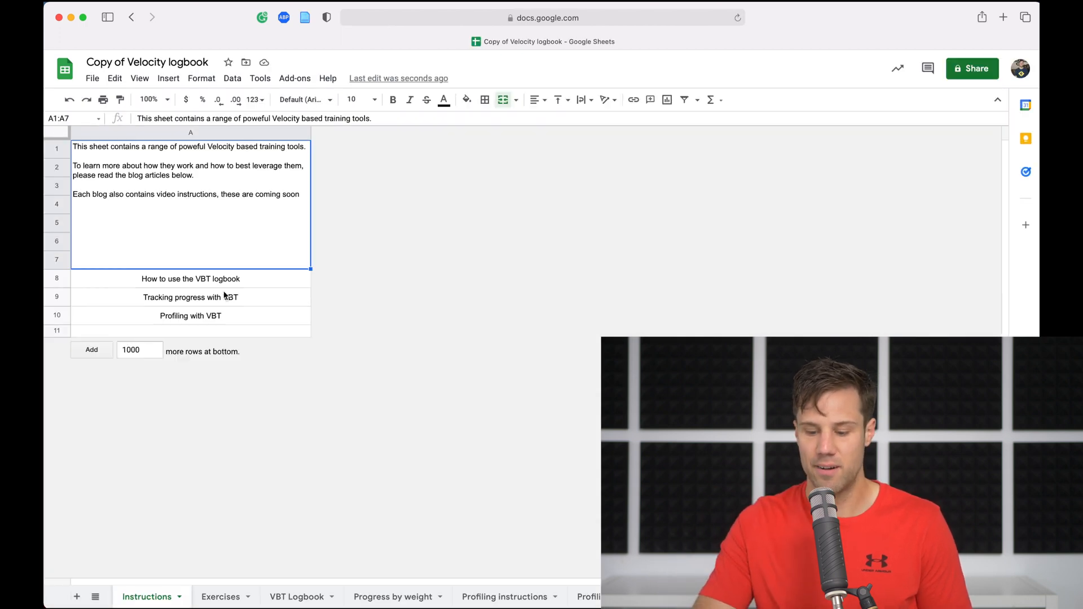
Step: Switch to the Exercises sheet to review the list of exercises
click(220, 598)
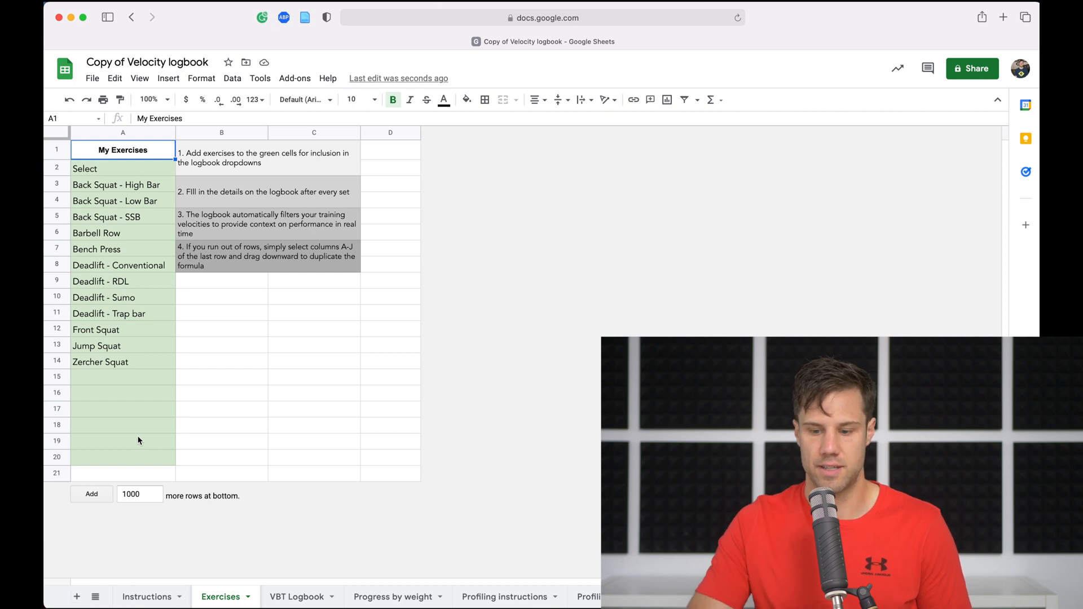
Step: Clear the example sets from A3:N5 of the VBT Logbook and select A3 for a new entry
click(301, 596)
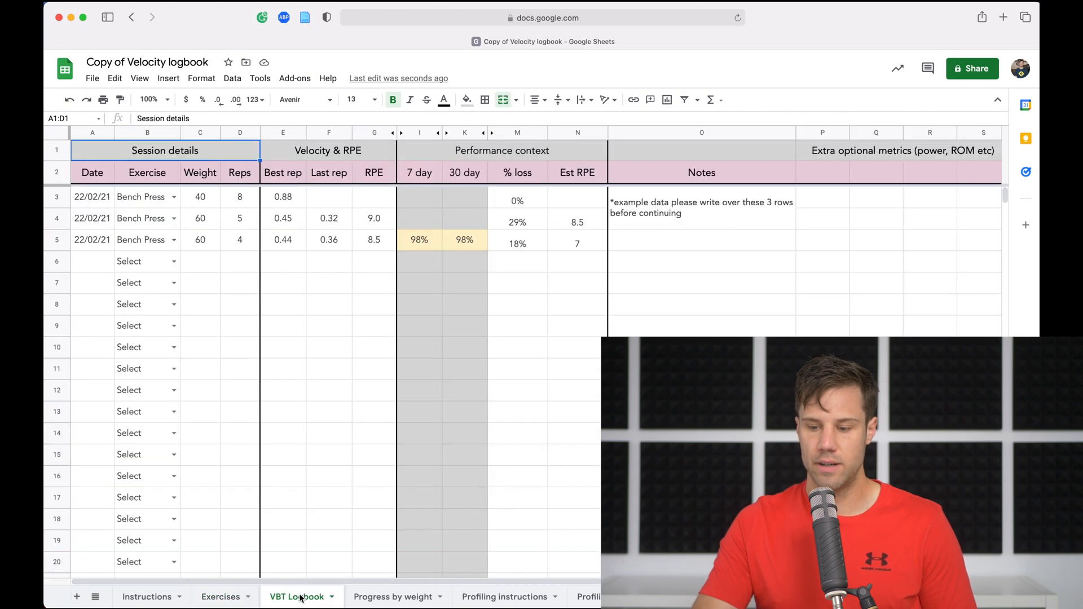
click(294, 379)
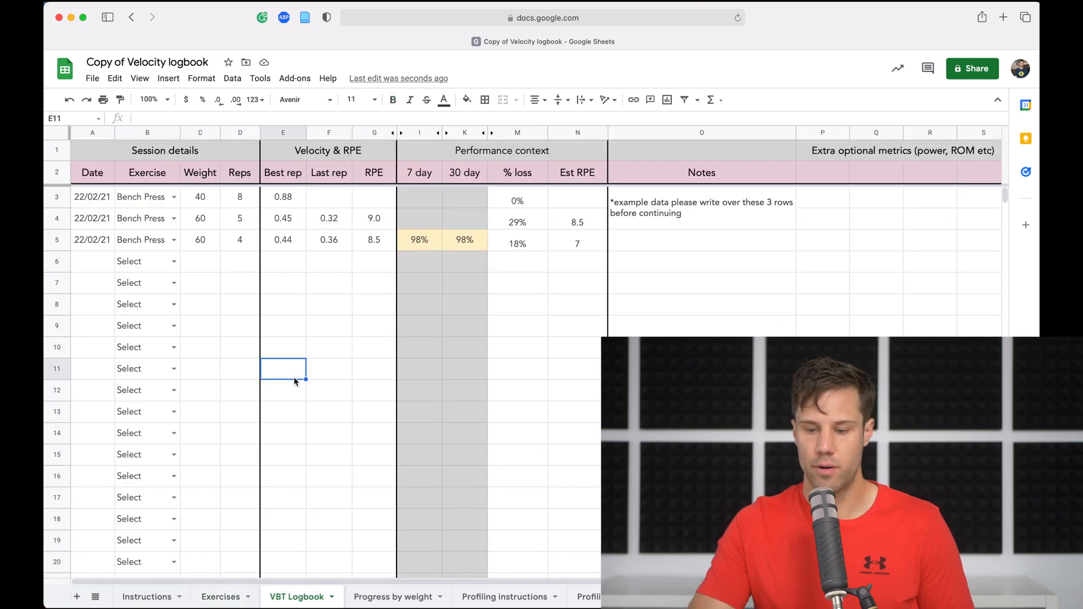
drag(92, 204, 599, 246)
key(Delete)
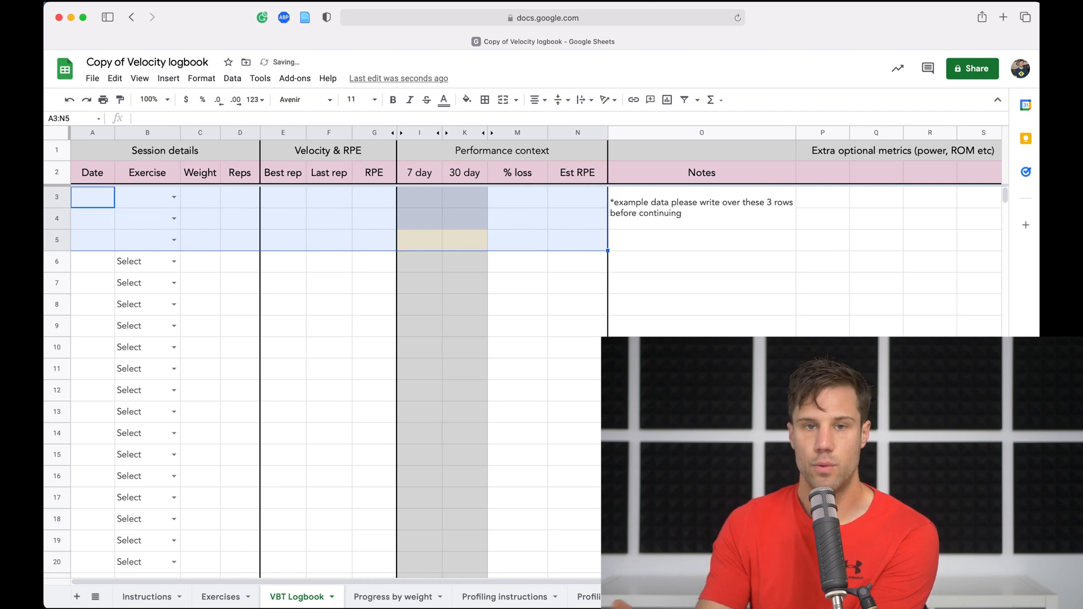
click(95, 201)
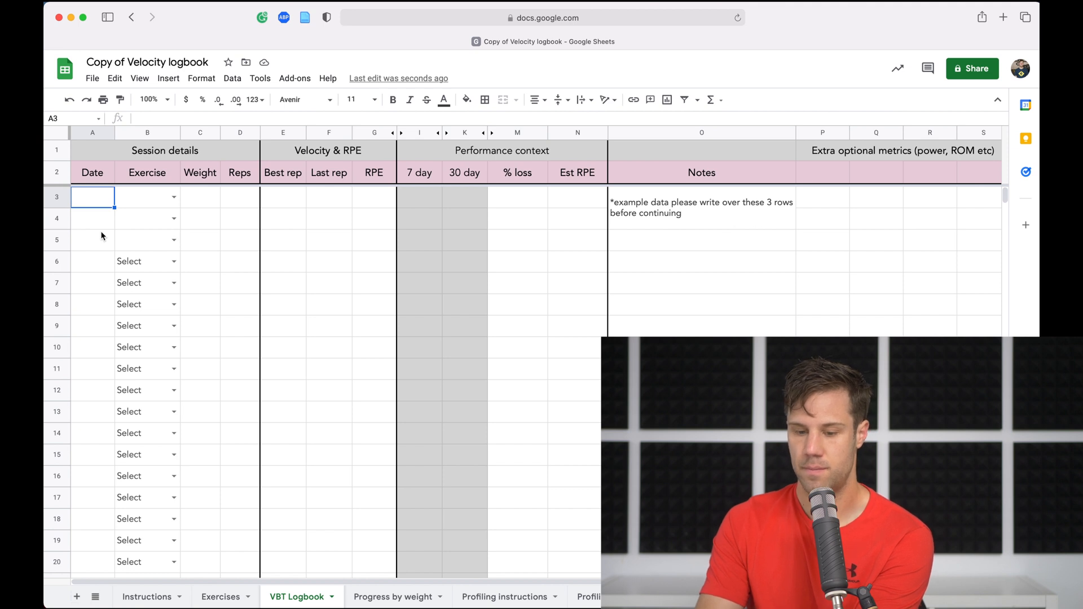
text(5/11/2)
Step: Enter the date 05/11/21 in A3 and choose Deadlift - Trap bar as the exercise
key(Tab)
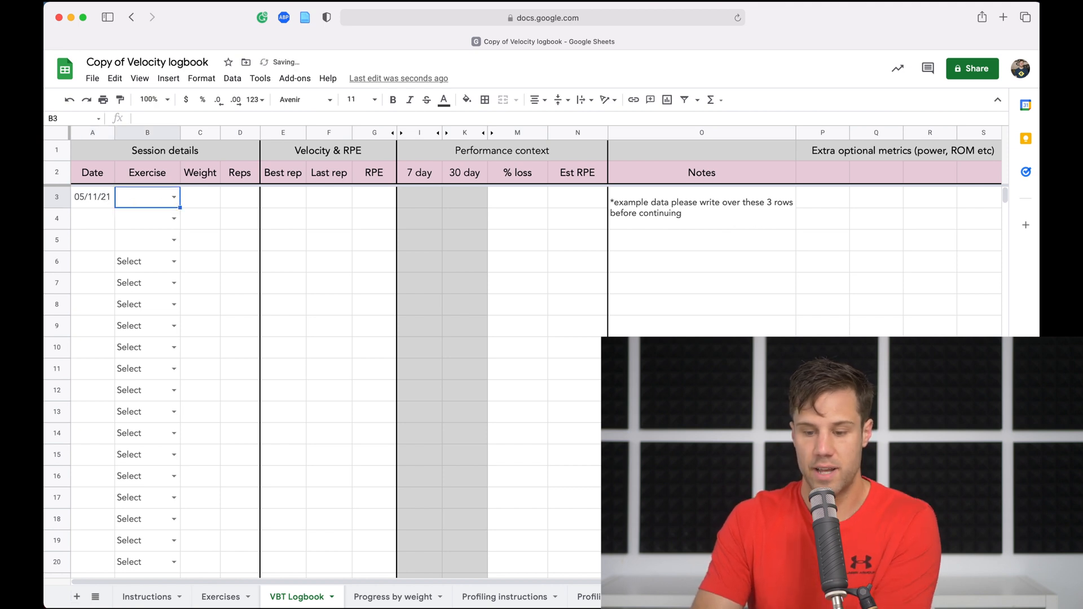
click(173, 197)
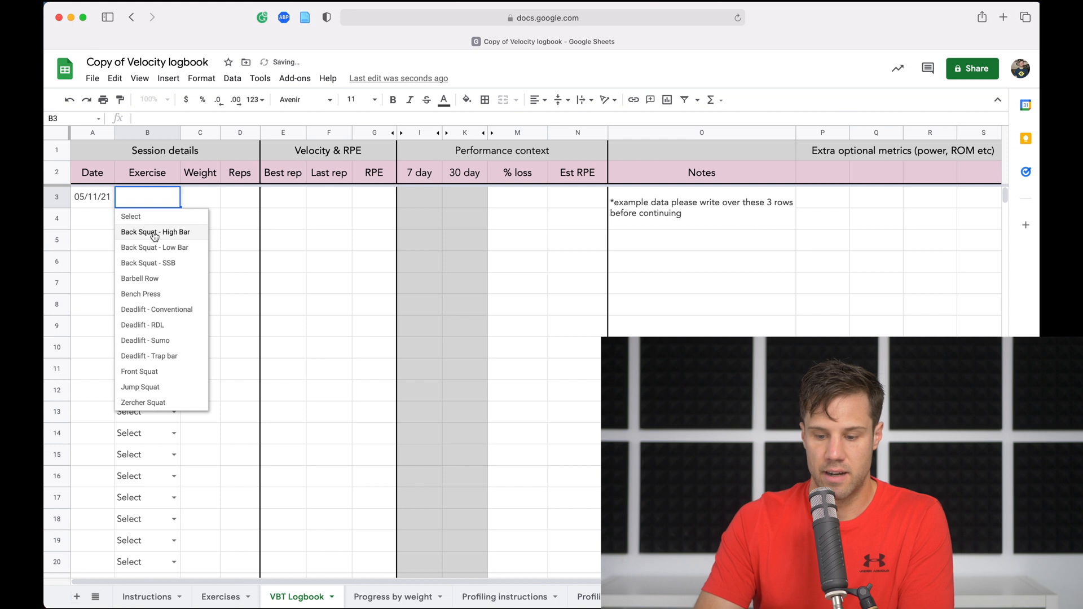
click(161, 356)
click(216, 202)
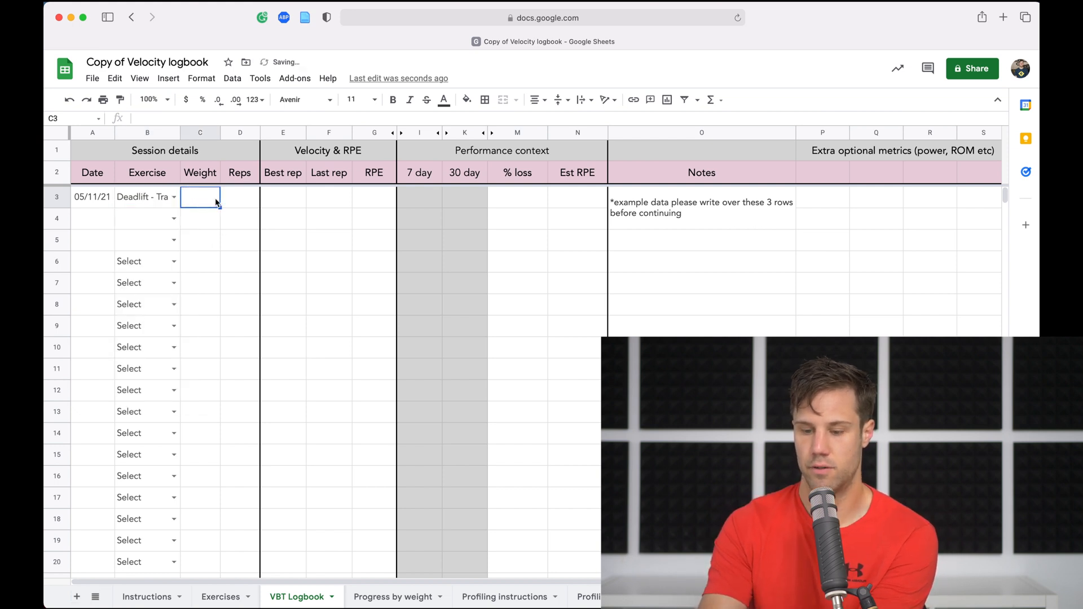
text(90)
Step: Fill row 3 with weight 90, 5 reps, velocities 0.92 and 0.76, and RPE 7
key(Tab)
text(5)
key(Tab)
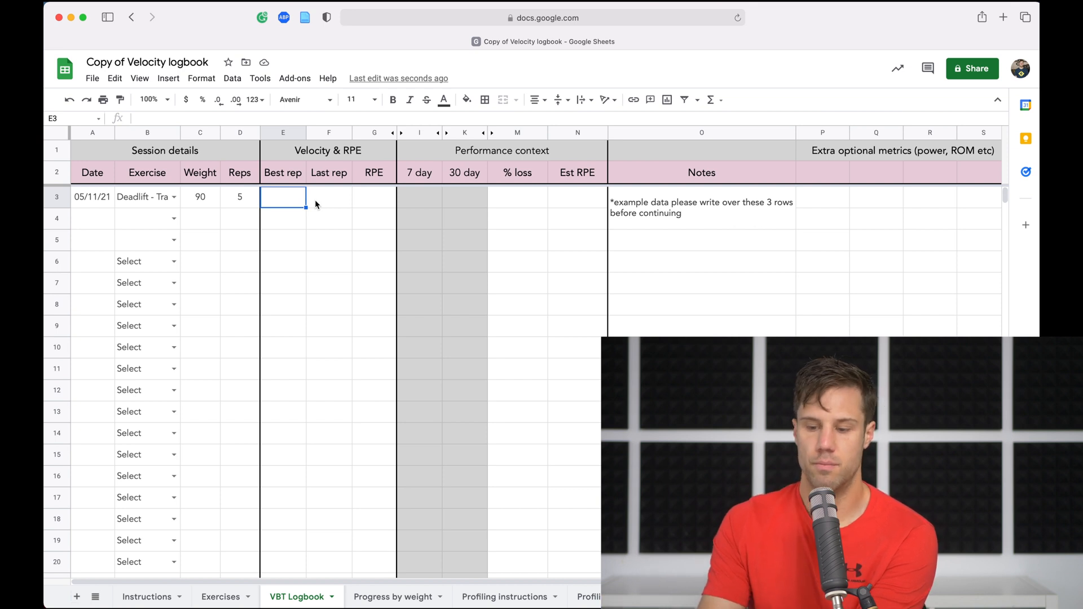
text(0.92)
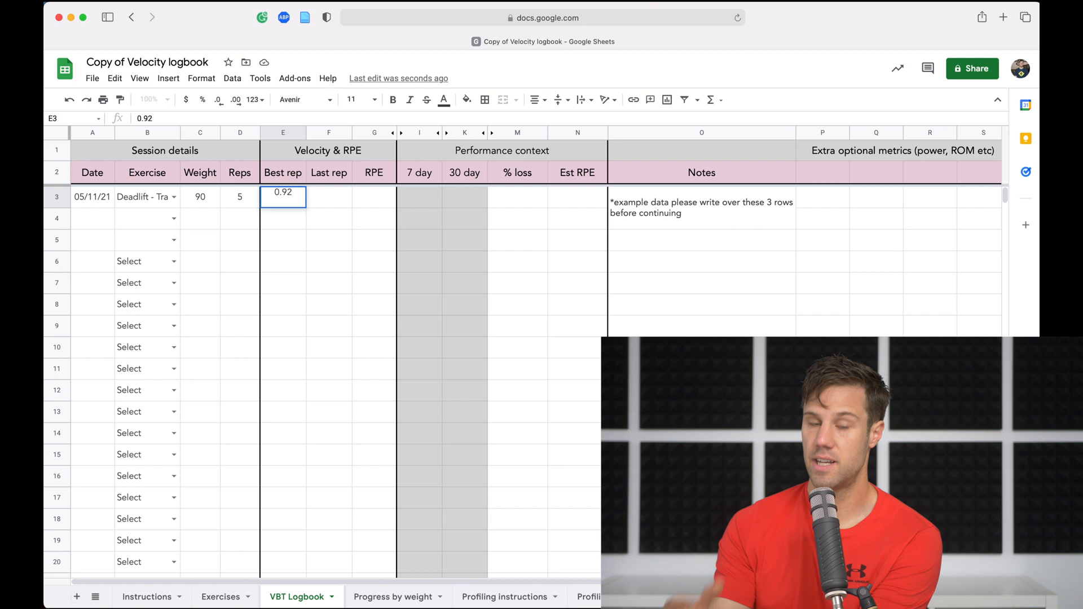
key(Tab)
text(0.76)
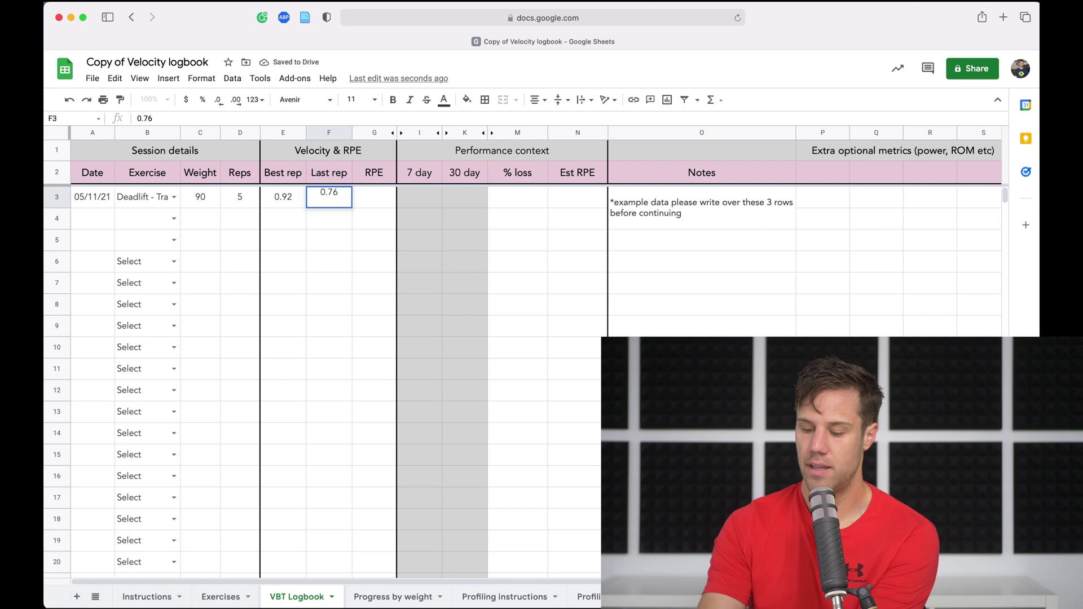
key(Tab)
text(7)
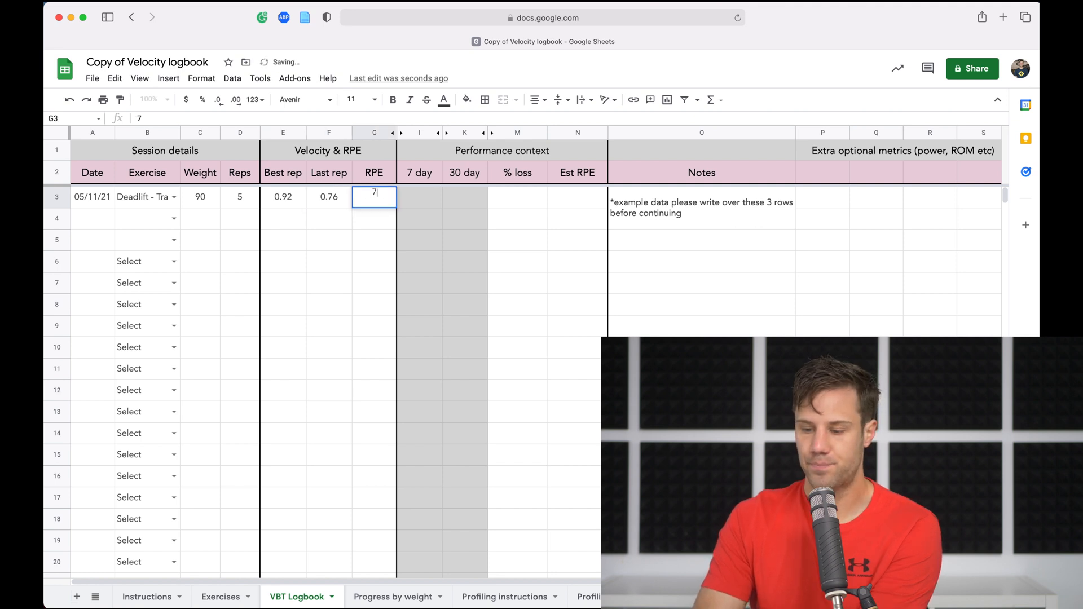
click(402, 196)
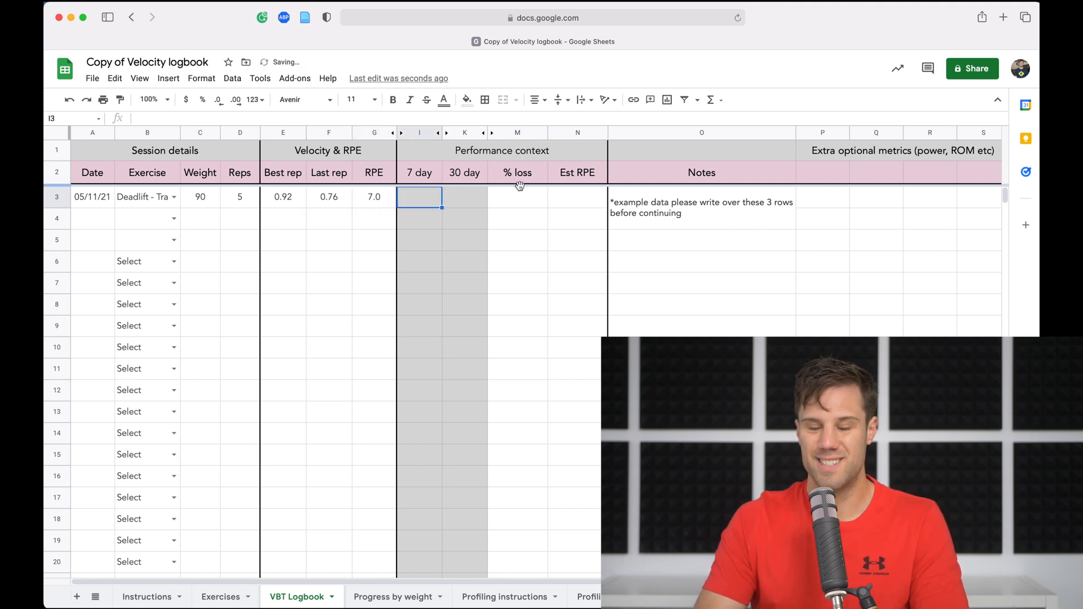
click(533, 285)
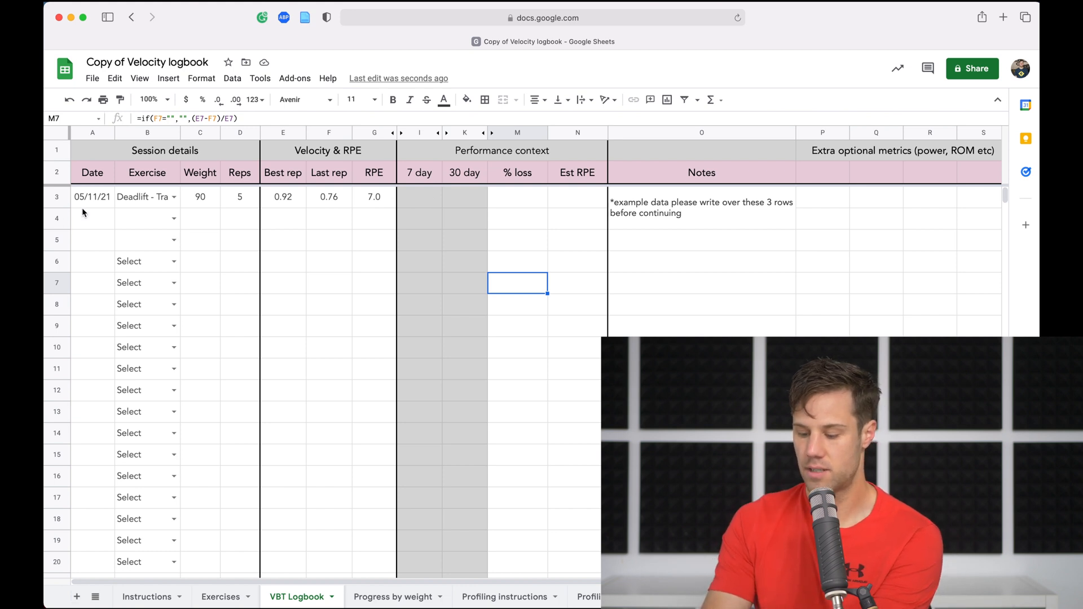
click(89, 226)
text(0)
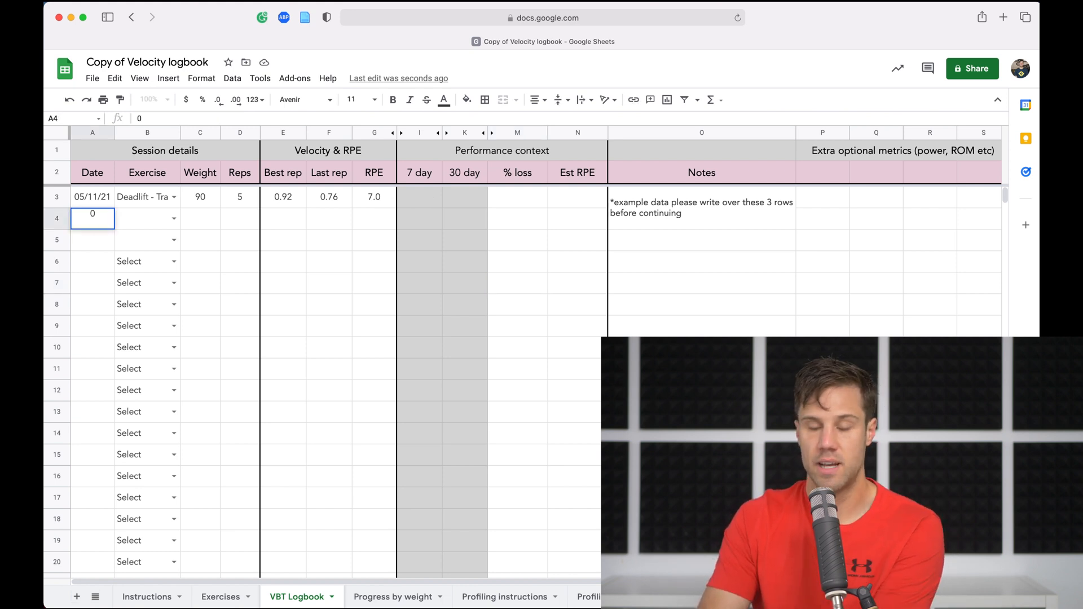
key(BackSpace)
key(Return)
click(101, 196)
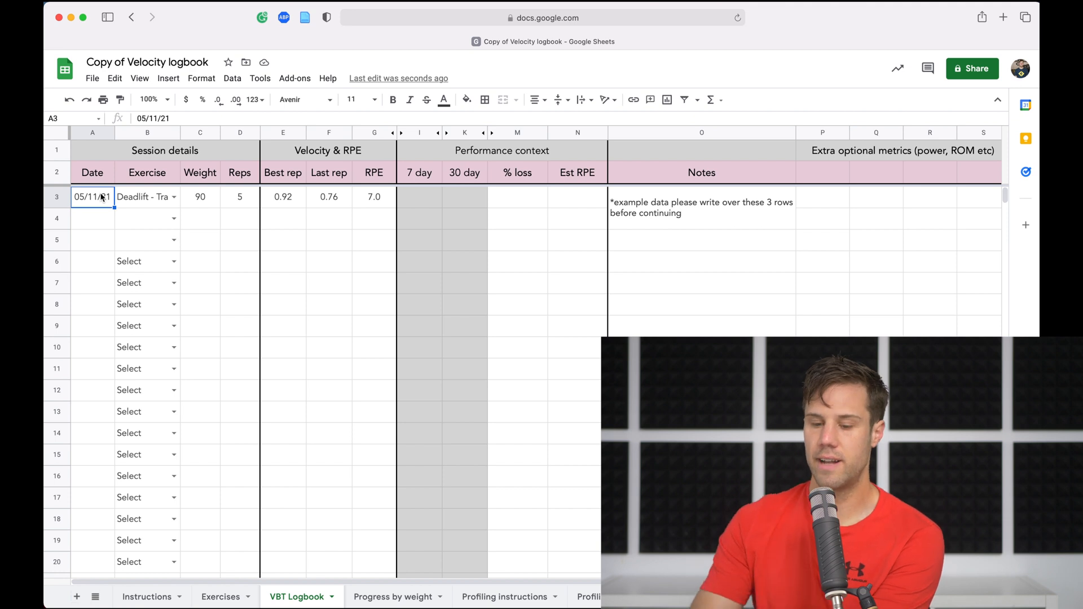
Step: Paste row 3's date and exercise down into rows 4 to 7
shift+click(154, 201)
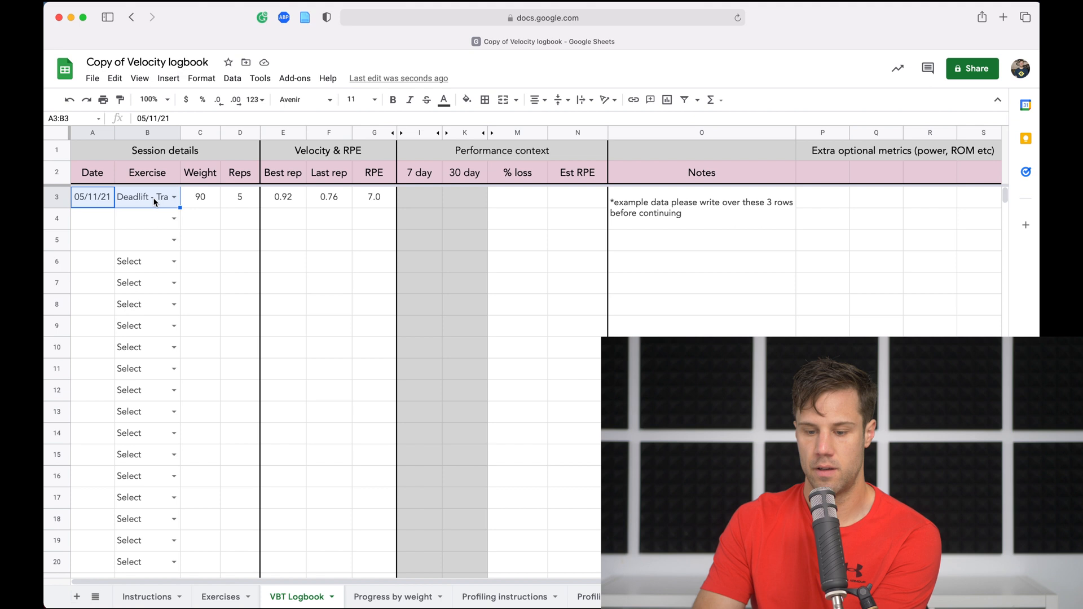
click(103, 223)
key(cmd+v)
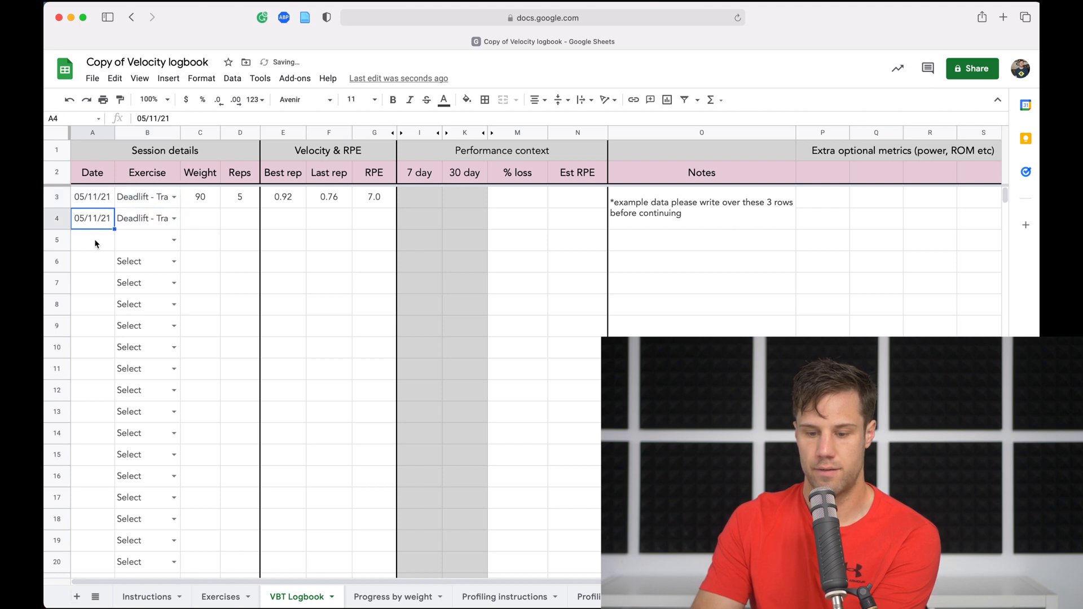
key(cmd+v)
click(91, 268)
key(cmd+v)
click(91, 290)
key(cmd+v)
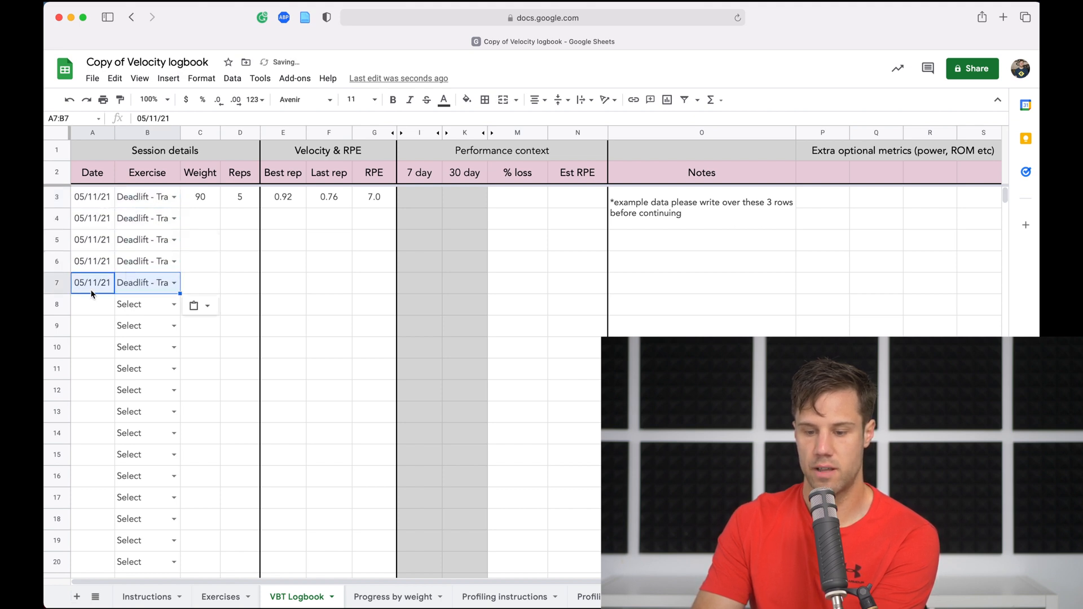
Step: Enter weights 100, 105 and 110 for rows 4 to 6
click(200, 225)
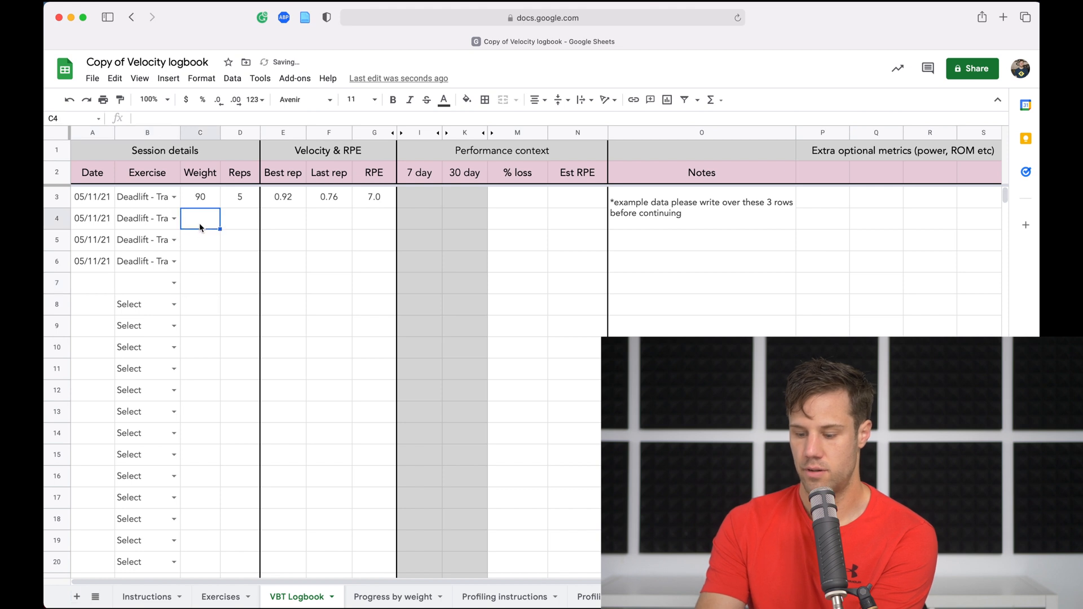
text(100)
key(Return)
text(10)
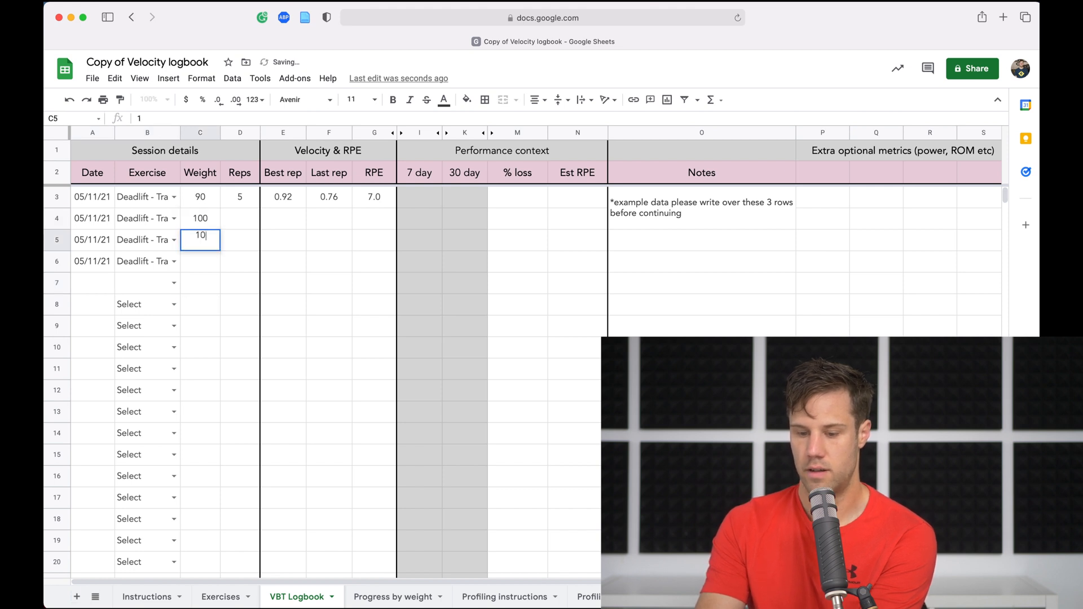
text(5)
key(Return)
text(110)
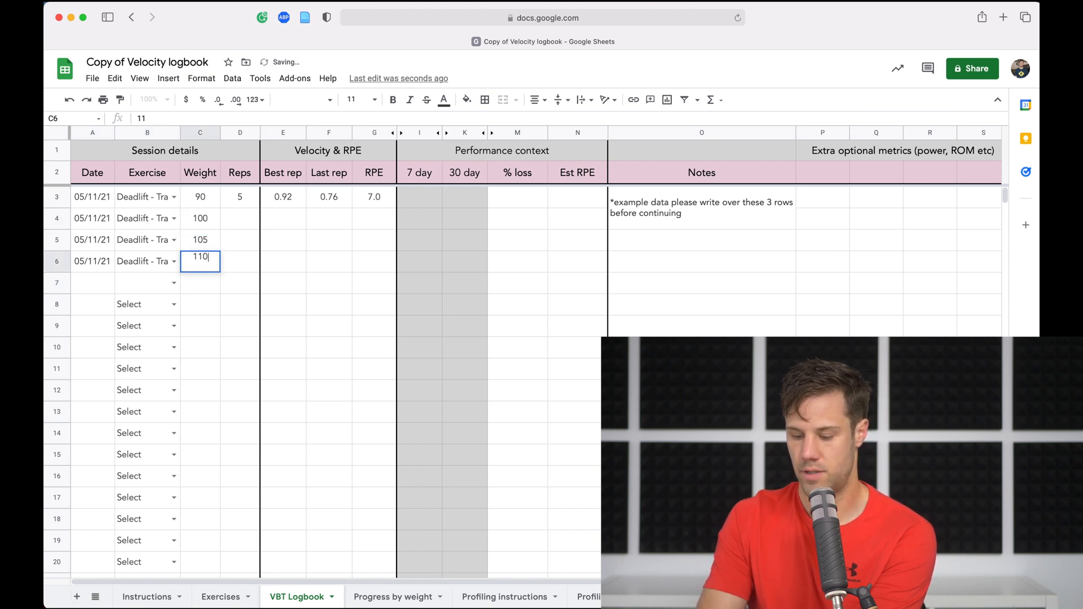
key(Return)
Step: Copy the 5 reps from D3 into rows 4 to 6
click(252, 202)
key(Down)
text(5)
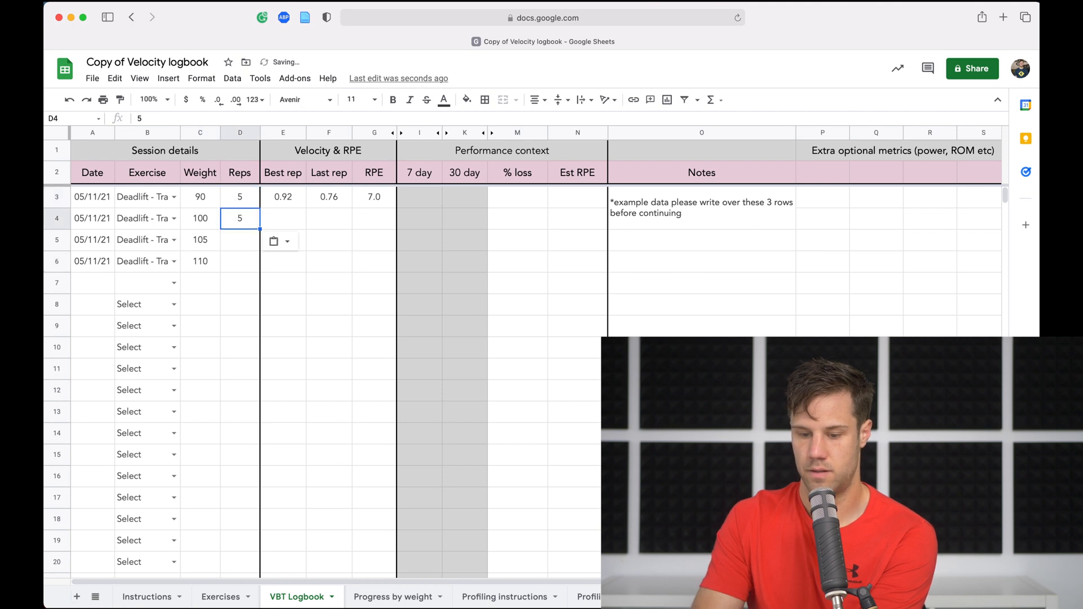
key(Down)
text(5)
key(super+Down)
click(244, 268)
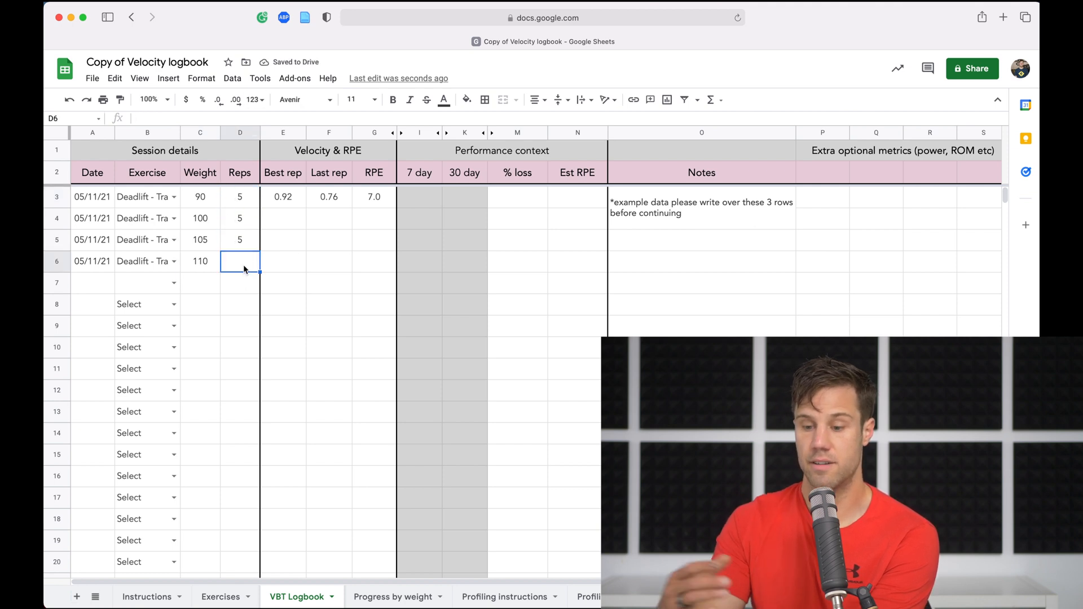
text(5)
Step: Record RPE 9.0 for the fourth set and select its % loss and Est RPE results
click(293, 222)
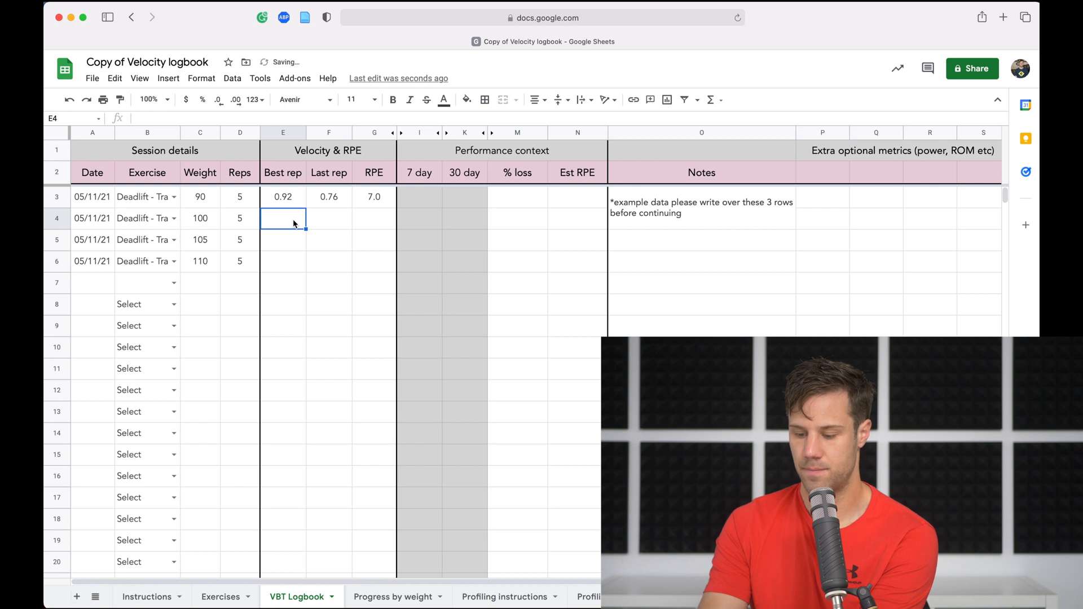
click(392, 270)
text(9)
key(Tab)
drag(523, 259, 608, 272)
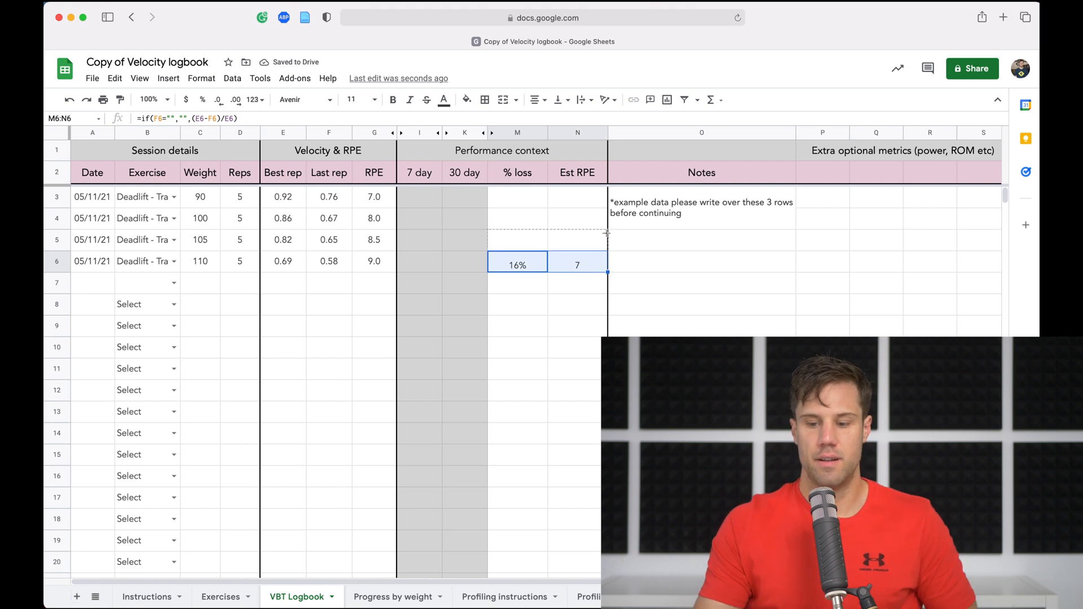
Step: Fill the % loss and Est RPE formulas up into rows 3 to 5
drag(607, 271, 607, 208)
click(578, 304)
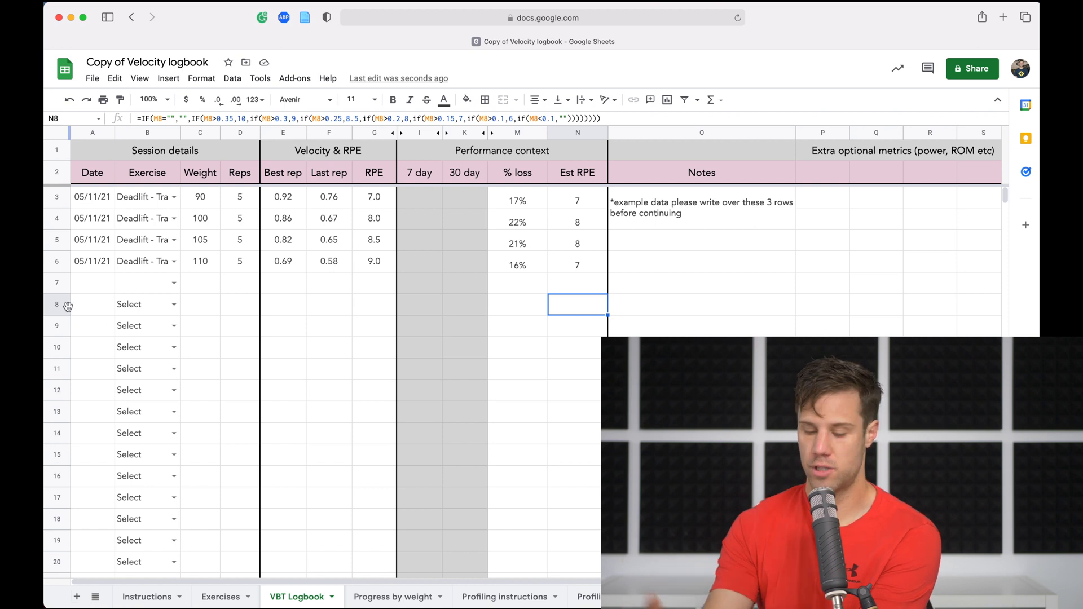
Step: Enter the date 12/11/21 in A7 and choose Deadlift - Trap bar for the new set
click(87, 292)
text(12)
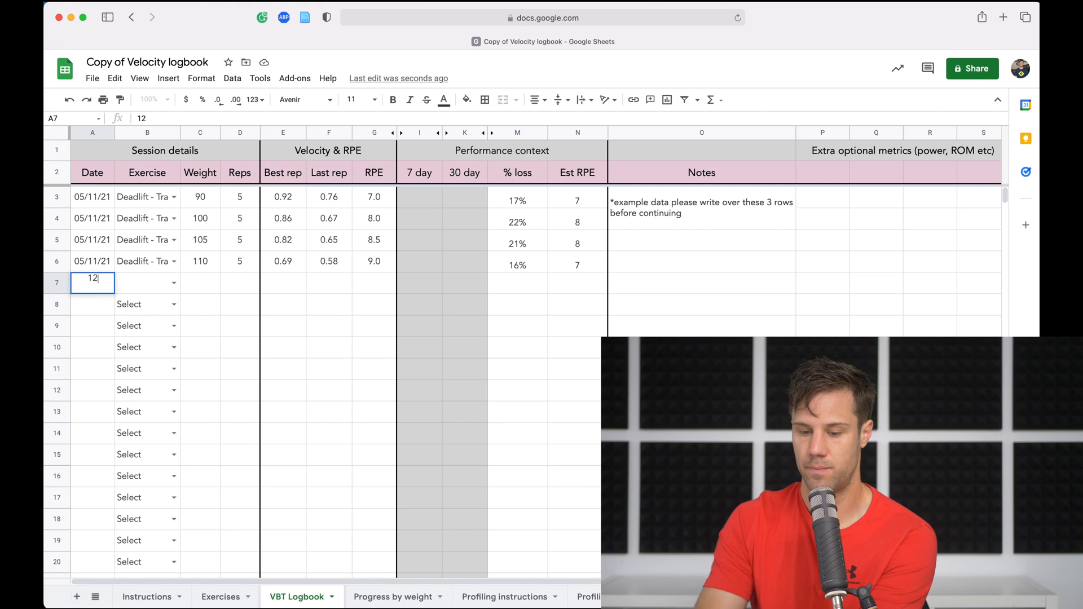
key(Tab)
text(/)
click(91, 287)
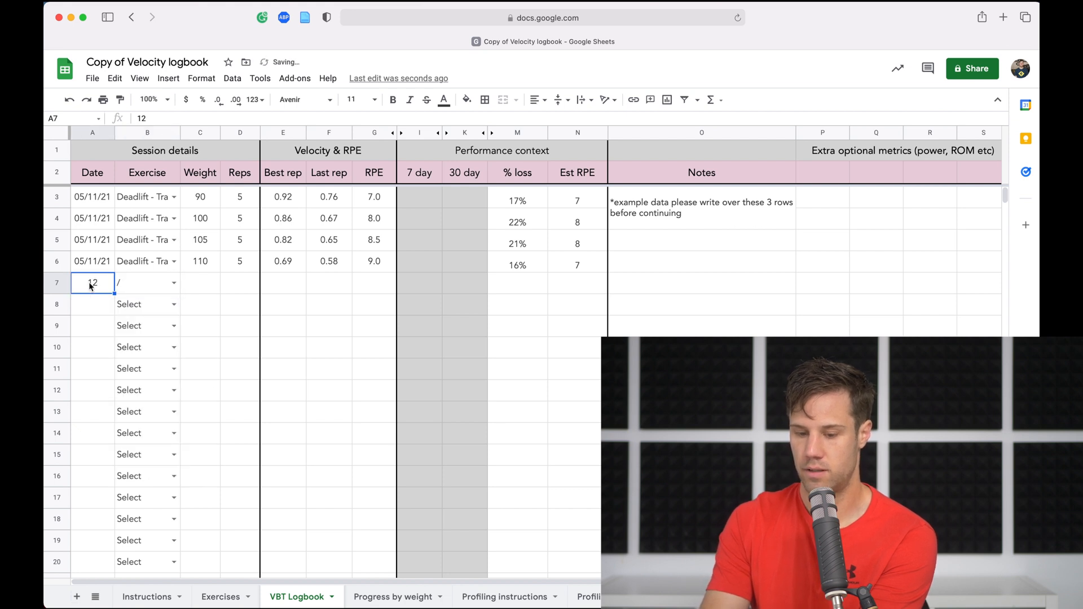
text(11/1)
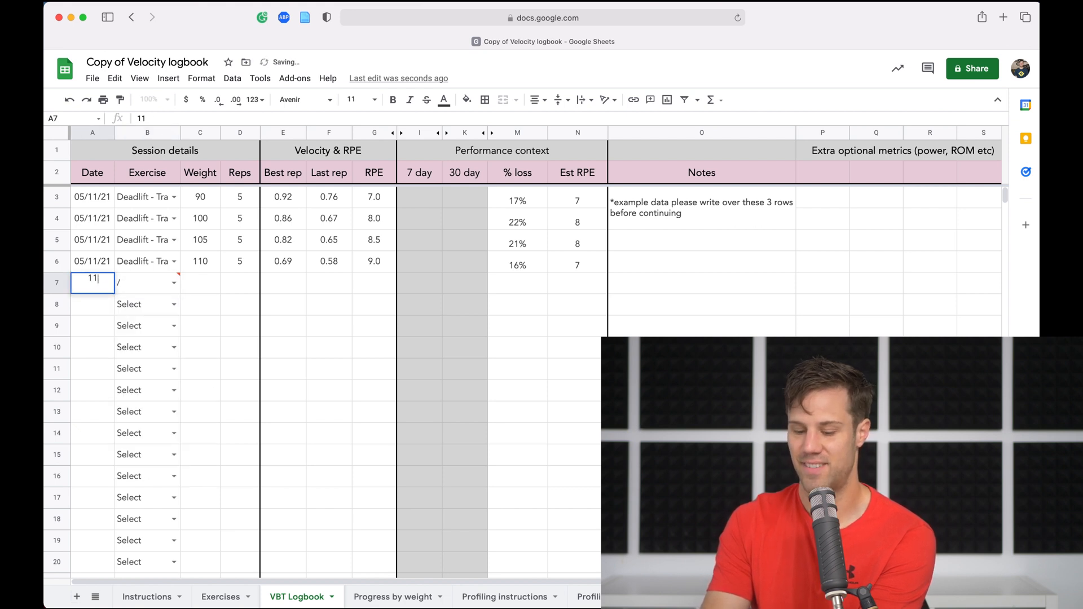
key(BackSpace)
key(BackSpace)
text(12/11/21)
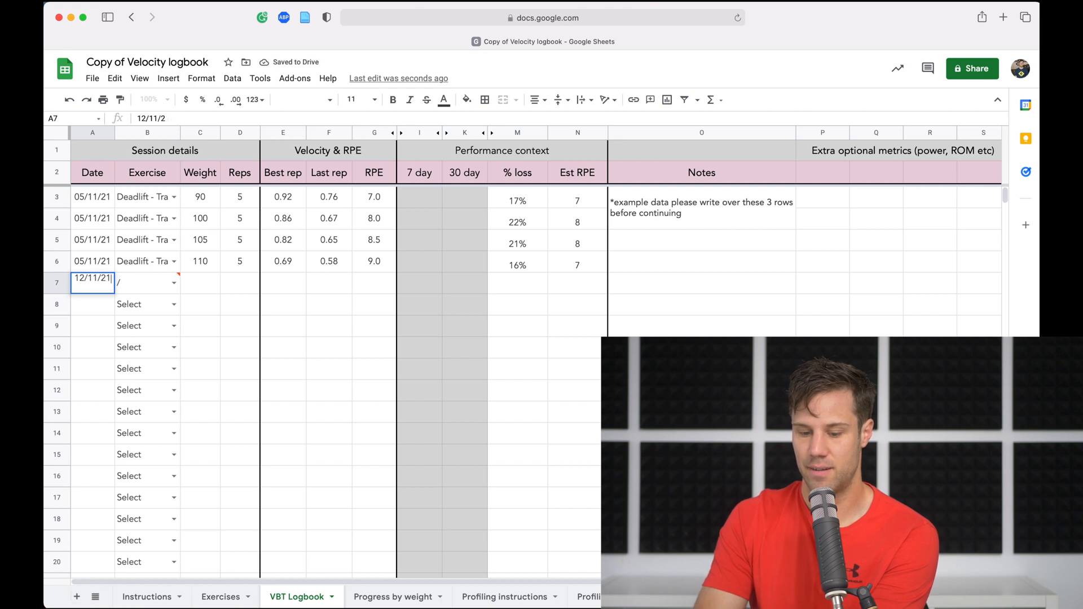
click(118, 281)
key(Return)
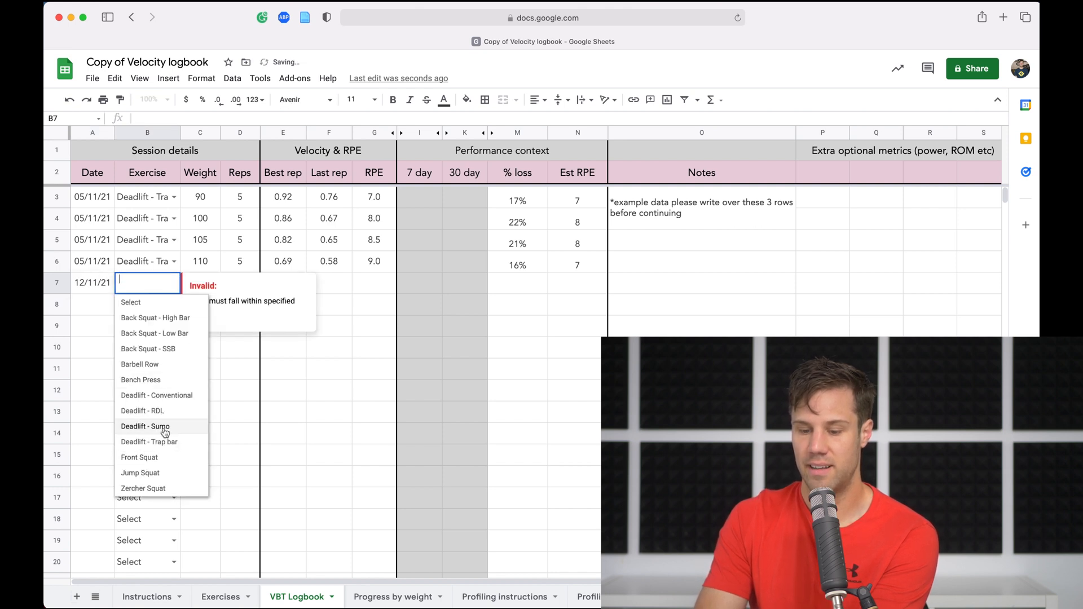
click(166, 441)
Step: Give the new row 7 set weight 90, 5 reps and best rep velocity 0.93
click(206, 289)
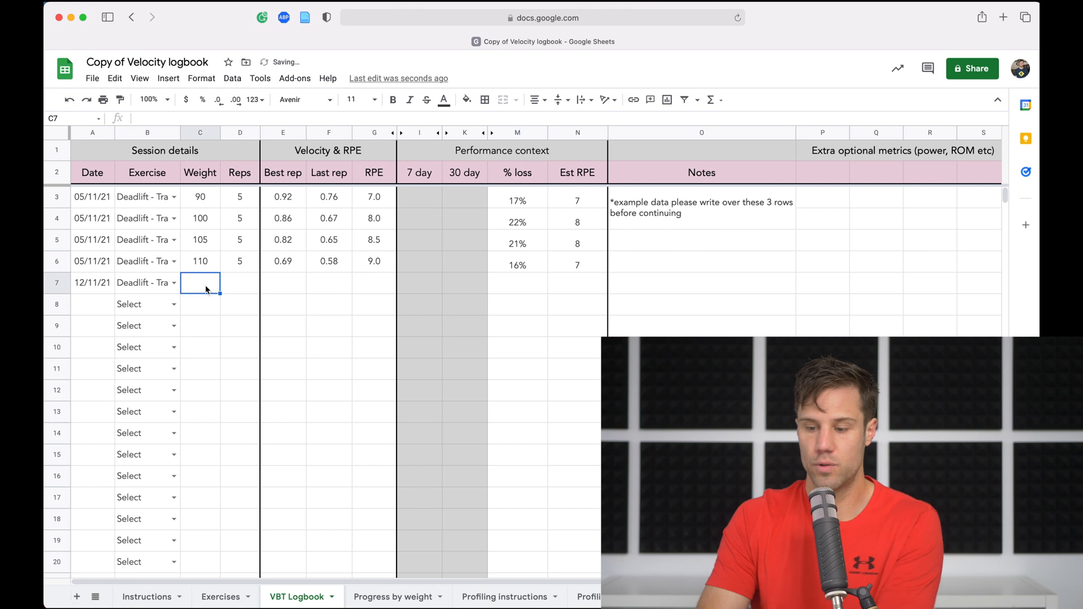
text(90)
key(Tab)
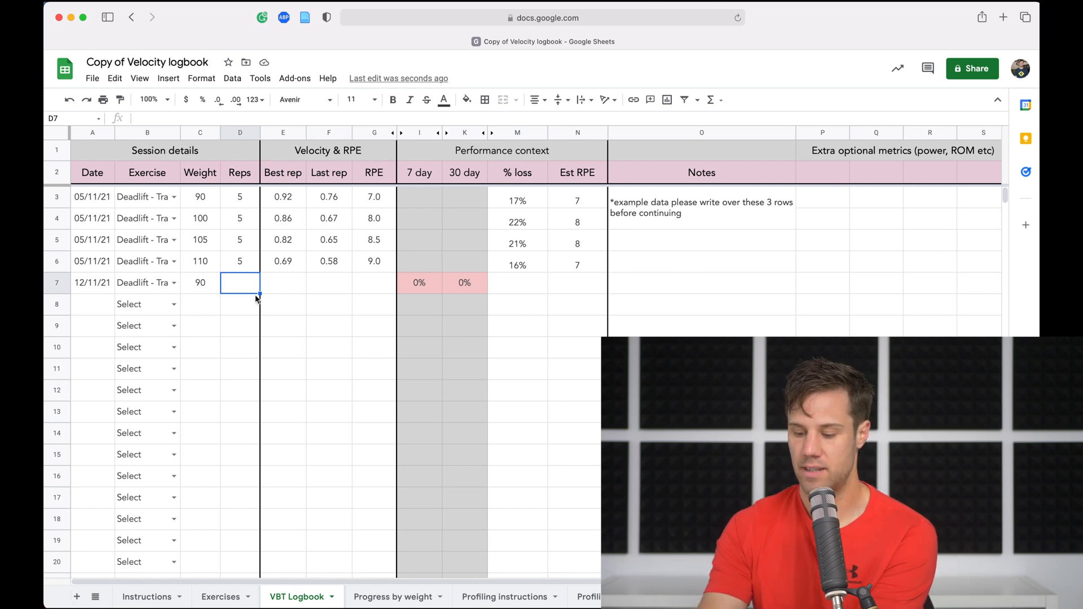
text(5)
key(Tab)
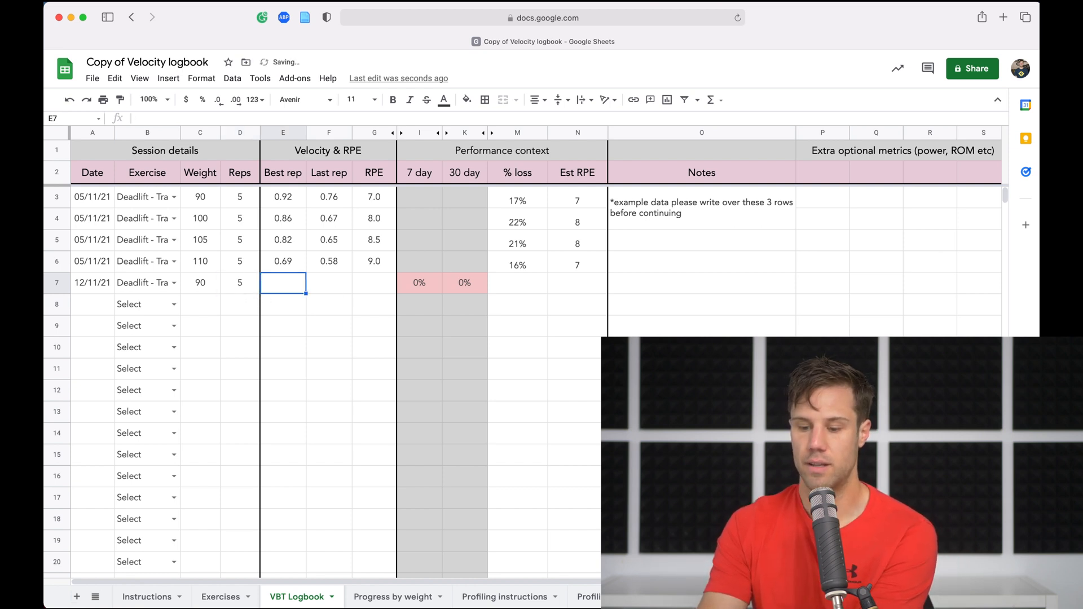
text(0.93)
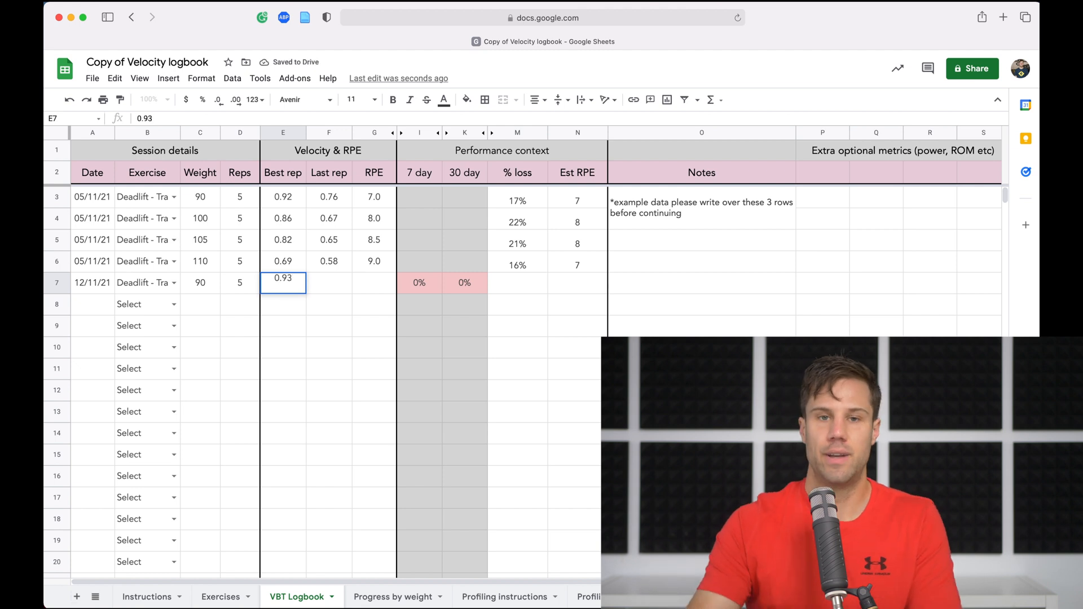
key(Tab)
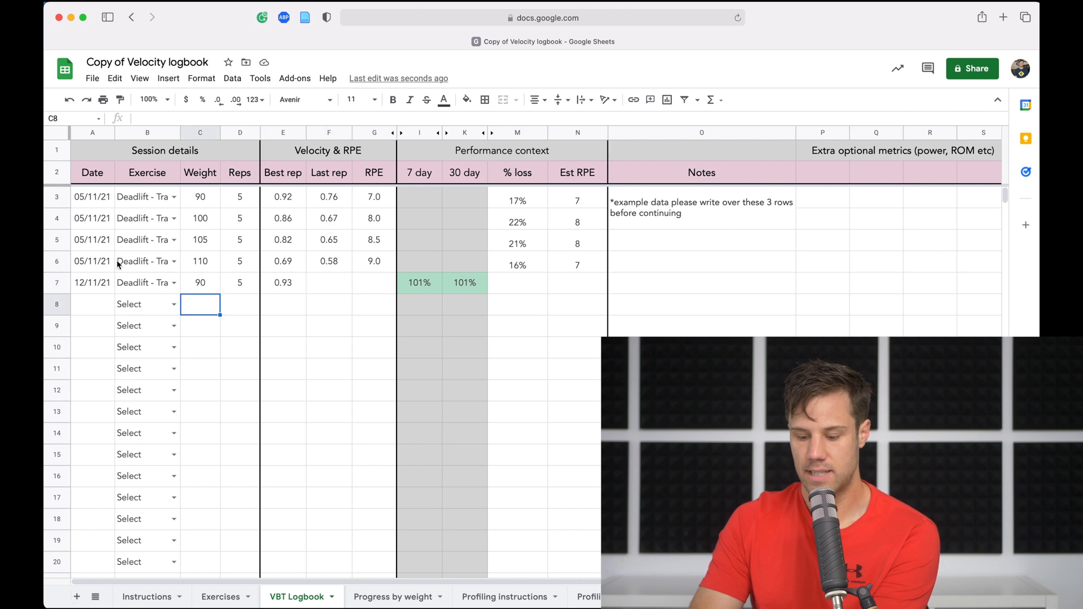
Step: Paste the 100, 105 and 110 sets into rows 8–10 and fill their dates with 12/11/21
mouse_move(96, 218)
mouse_down()
mouse_move(216, 242)
mouse_move(245, 263)
mouse_up()
key(cmd+c)
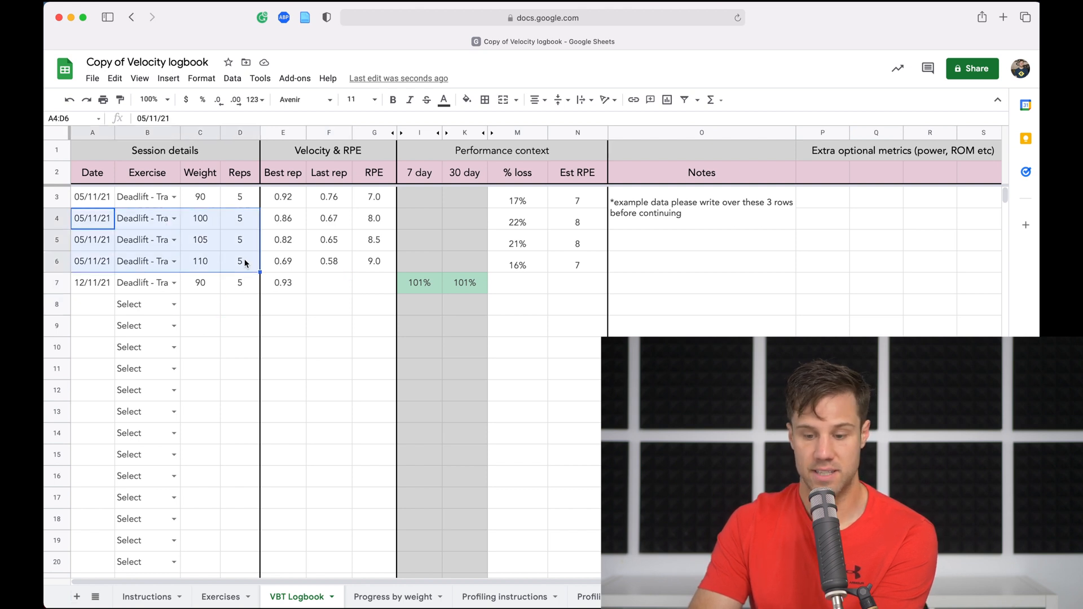
click(108, 313)
key(cmd+v)
click(102, 282)
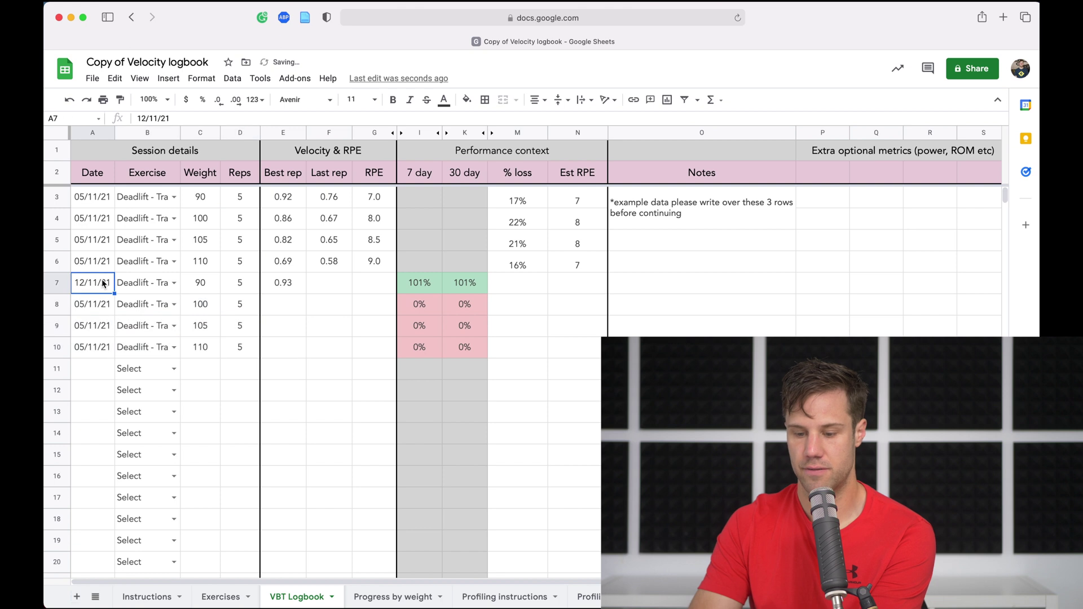
shift+click(101, 345)
key(super+d)
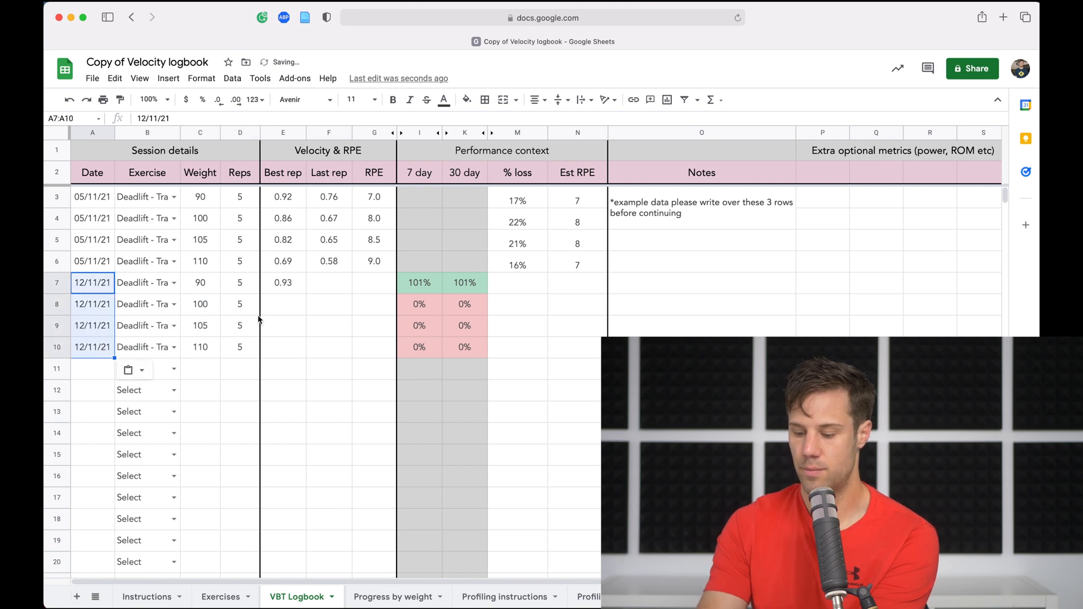
Step: Enter best rep velocities 0.88, 0.71 and 0.65 for rows 8 to 10
click(285, 316)
text(0.88)
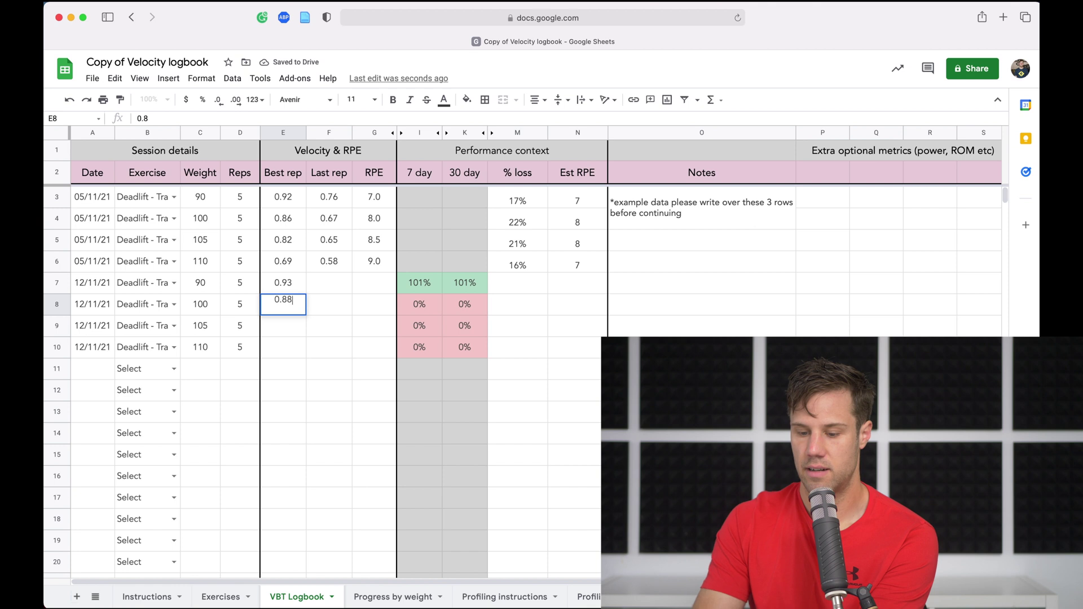
key(Tab)
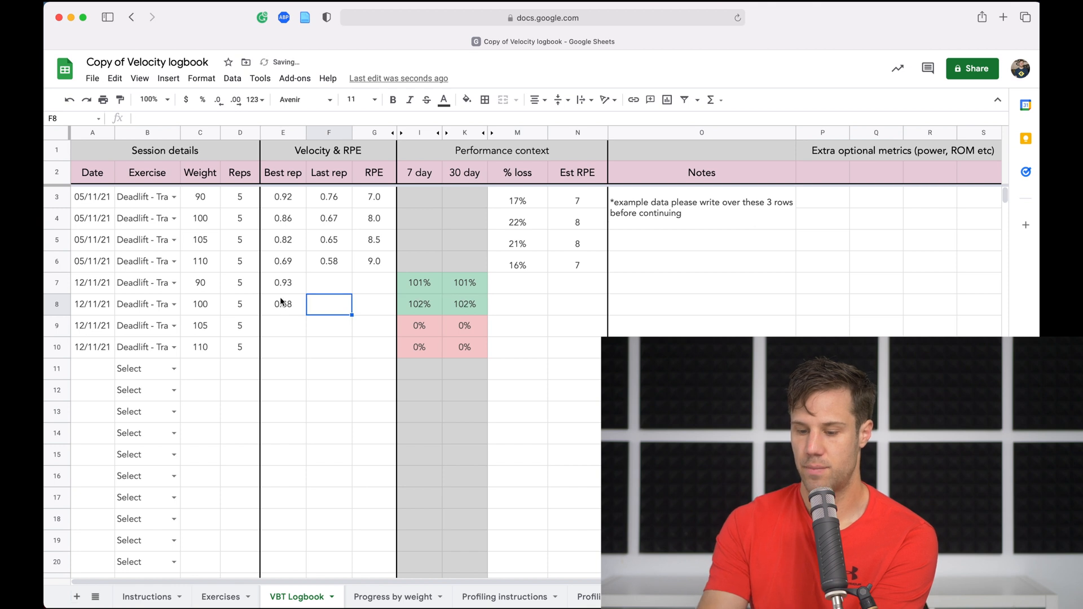
click(290, 321)
text(0.71)
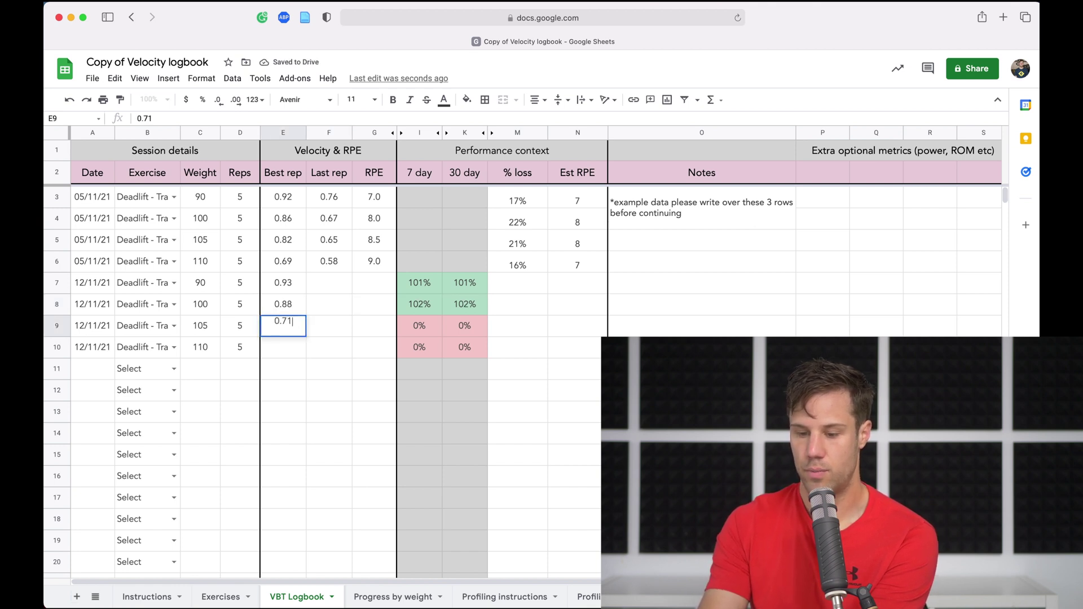
key(Return)
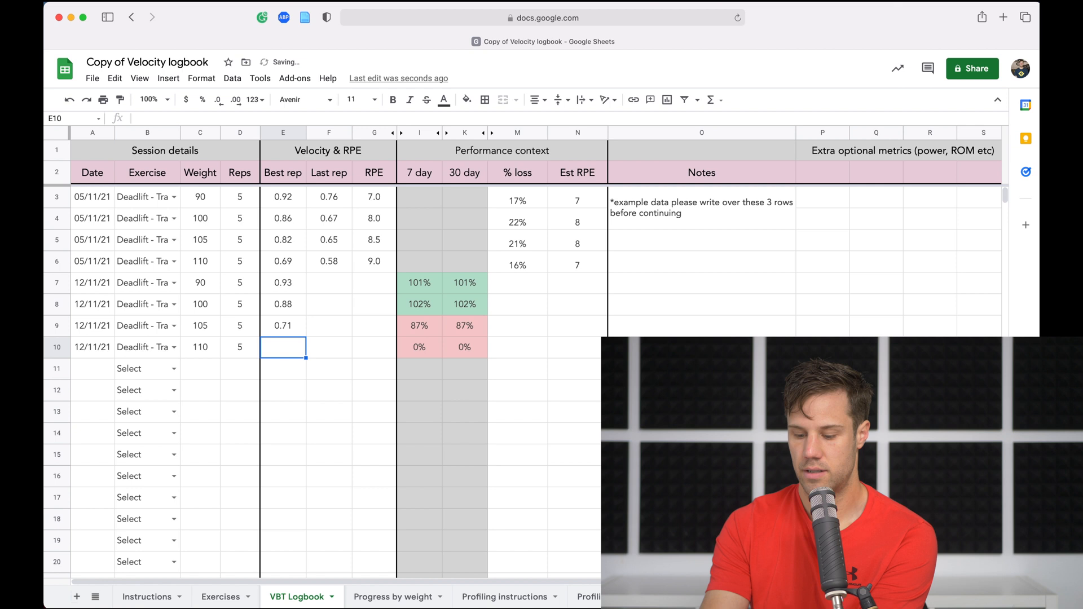
text(0.65)
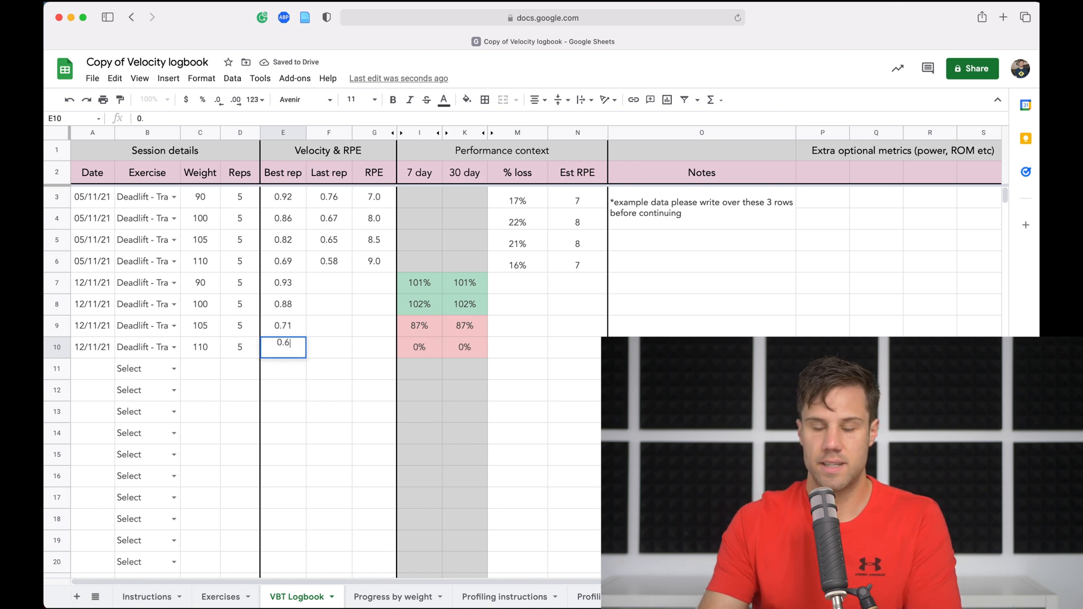
key(Tab)
click(338, 395)
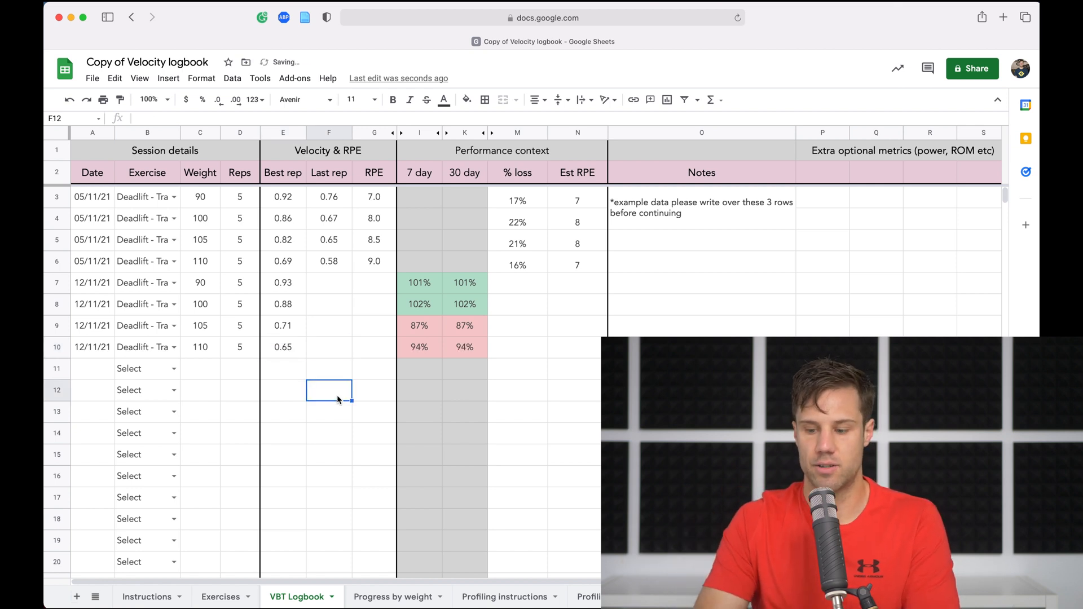
click(418, 282)
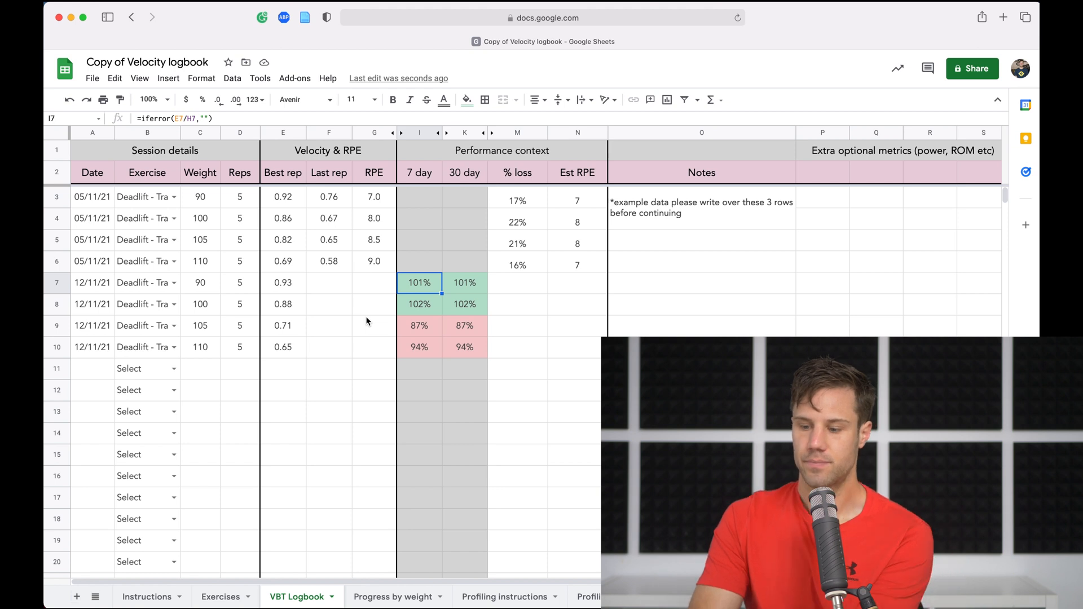
Step: Enter last rep 0.76 for row 7 and paste rows 4–6 last-rep velocities into rows 8–10
click(336, 283)
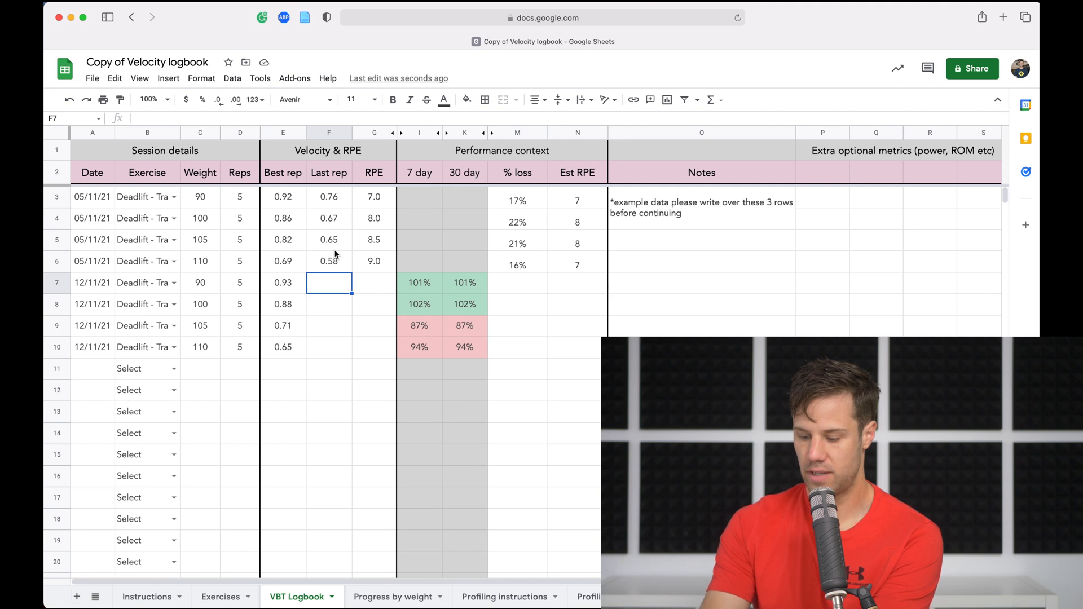
text(.76)
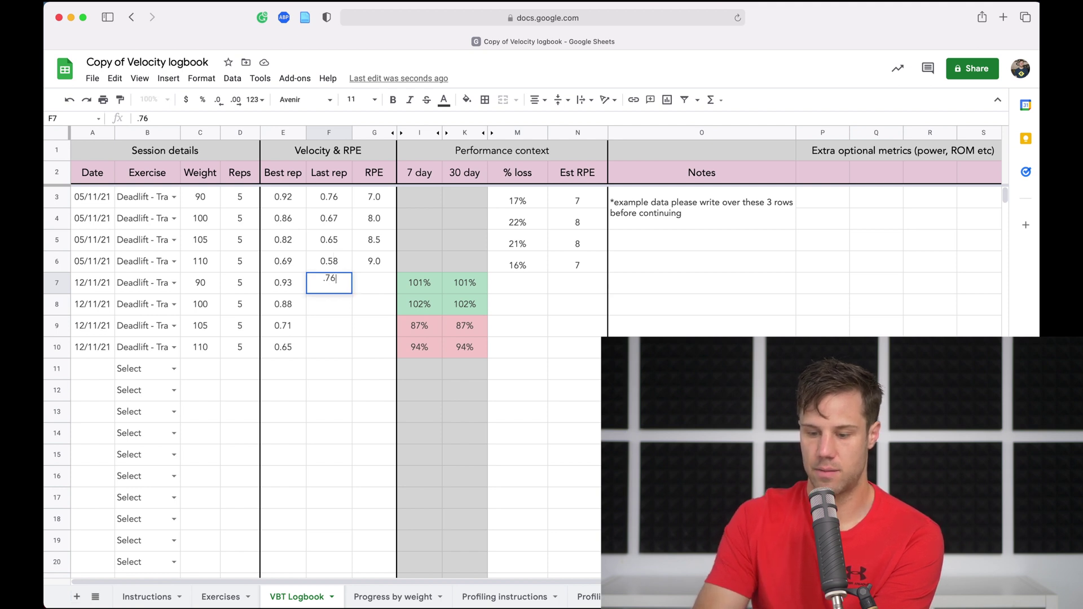
key(Return)
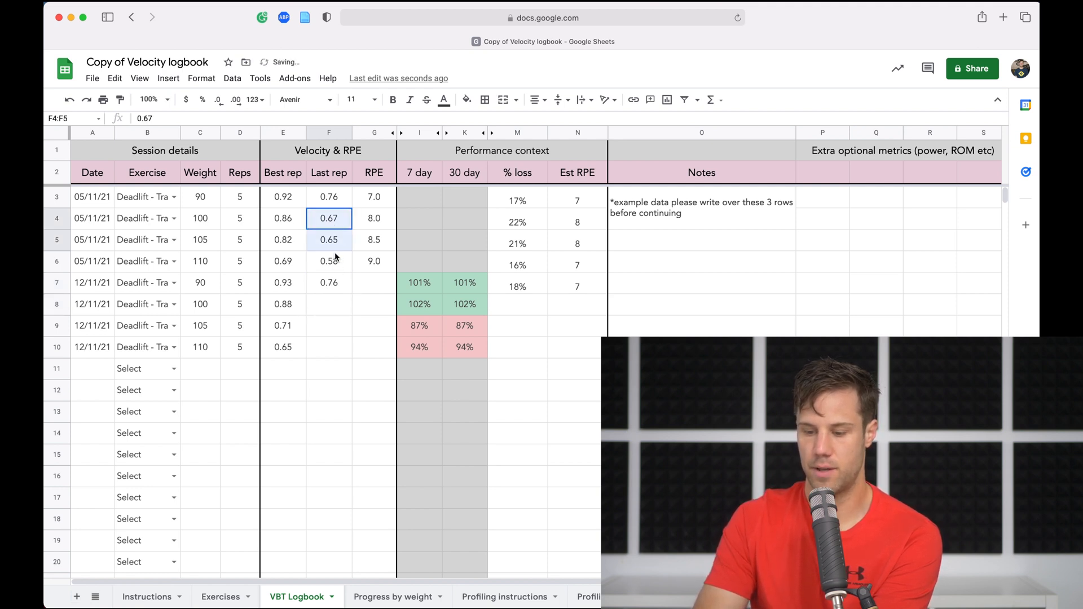
drag(335, 222, 332, 260)
key(super+c)
click(333, 303)
key(super+v)
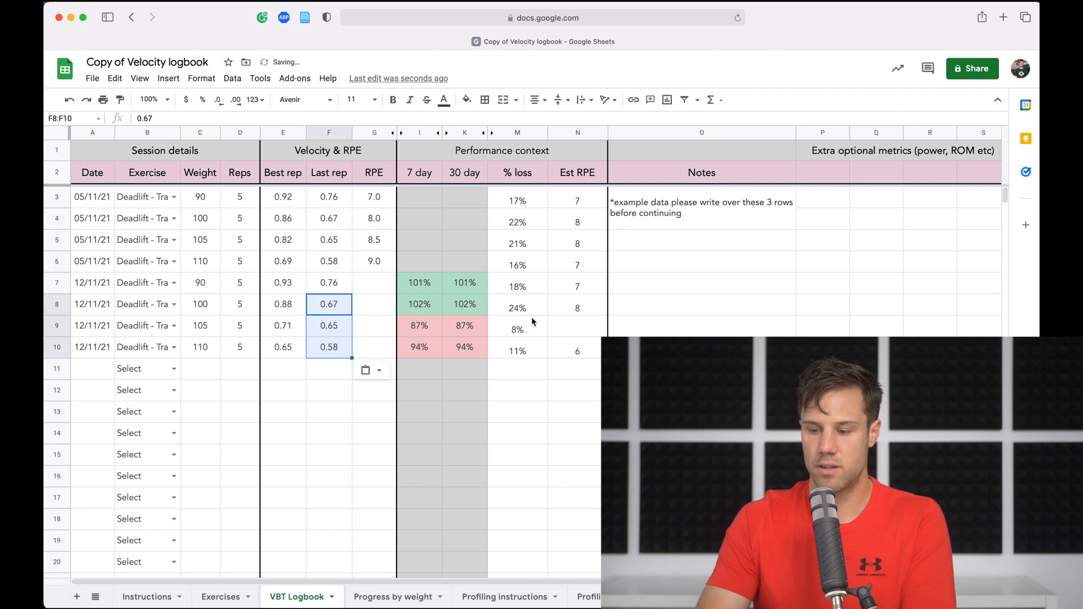
Step: Inspect the % loss, Est RPE and 30 day formulas in M9, N9, M10 and K14
click(529, 327)
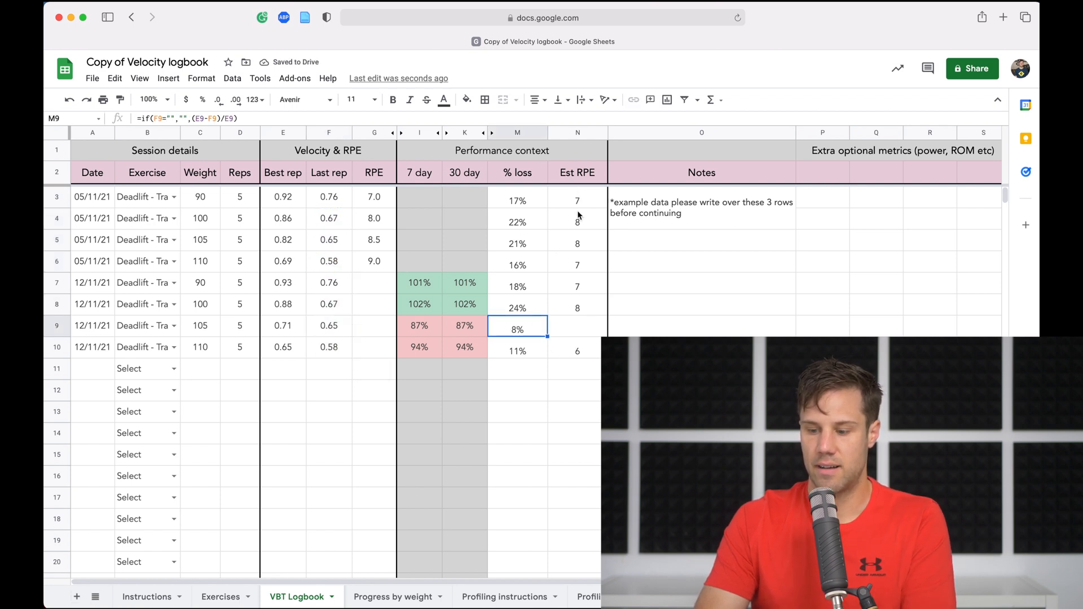
click(580, 332)
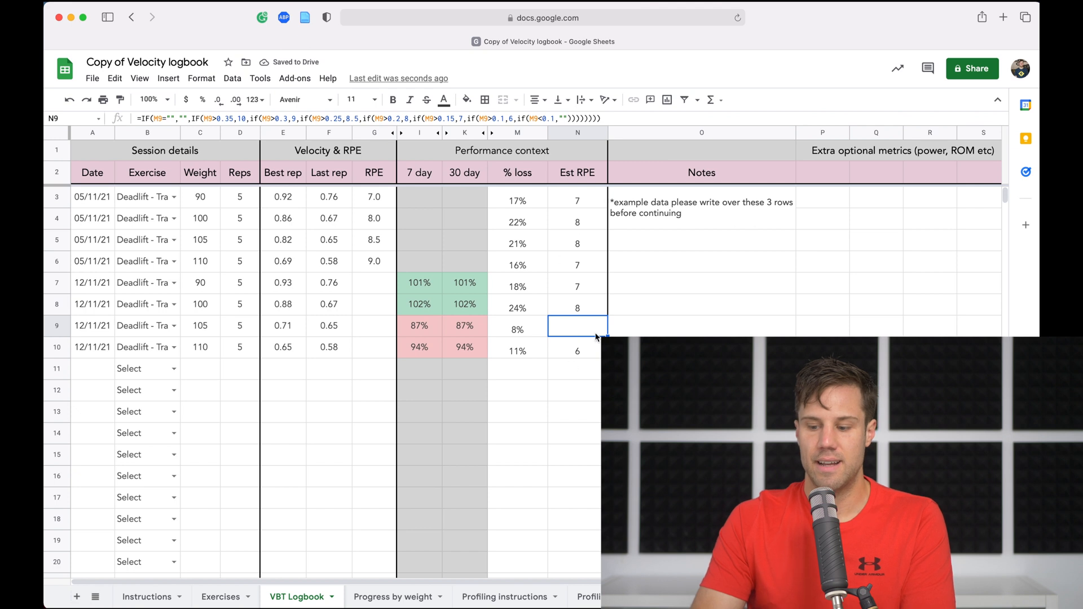
click(531, 341)
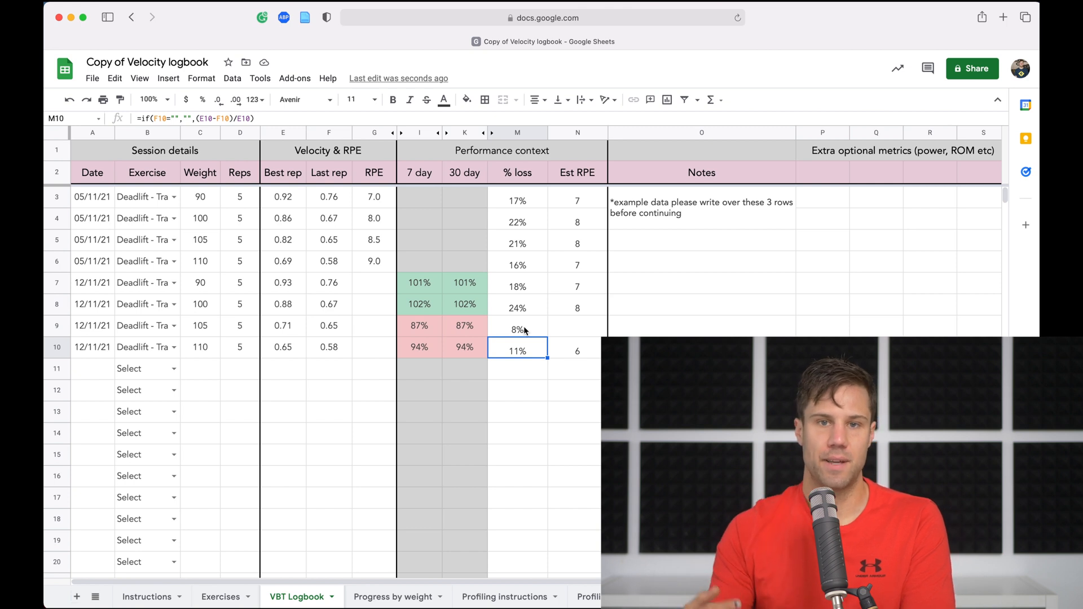
click(574, 325)
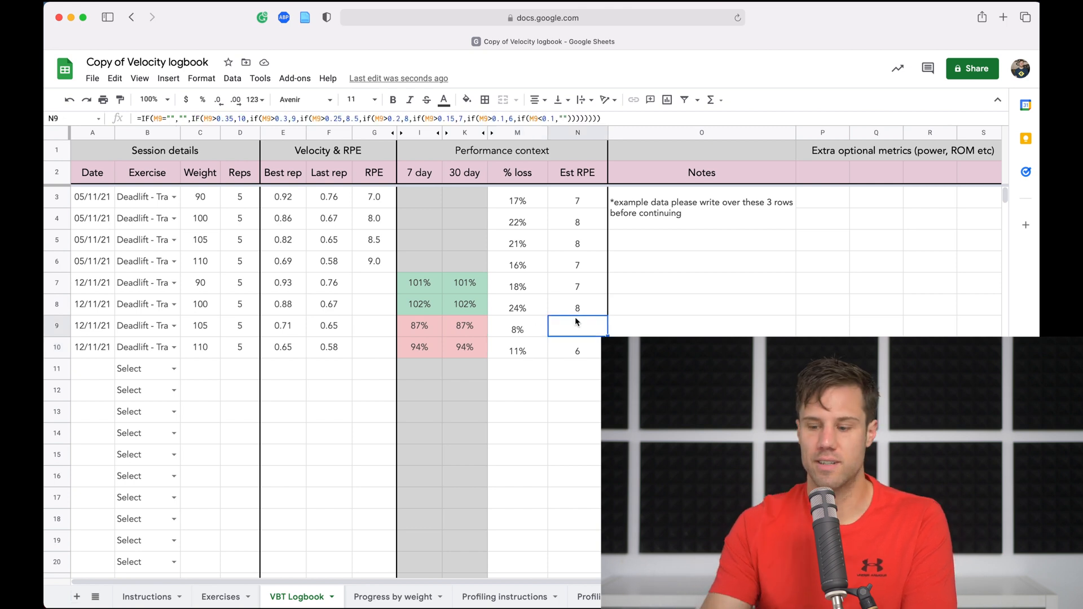
click(480, 440)
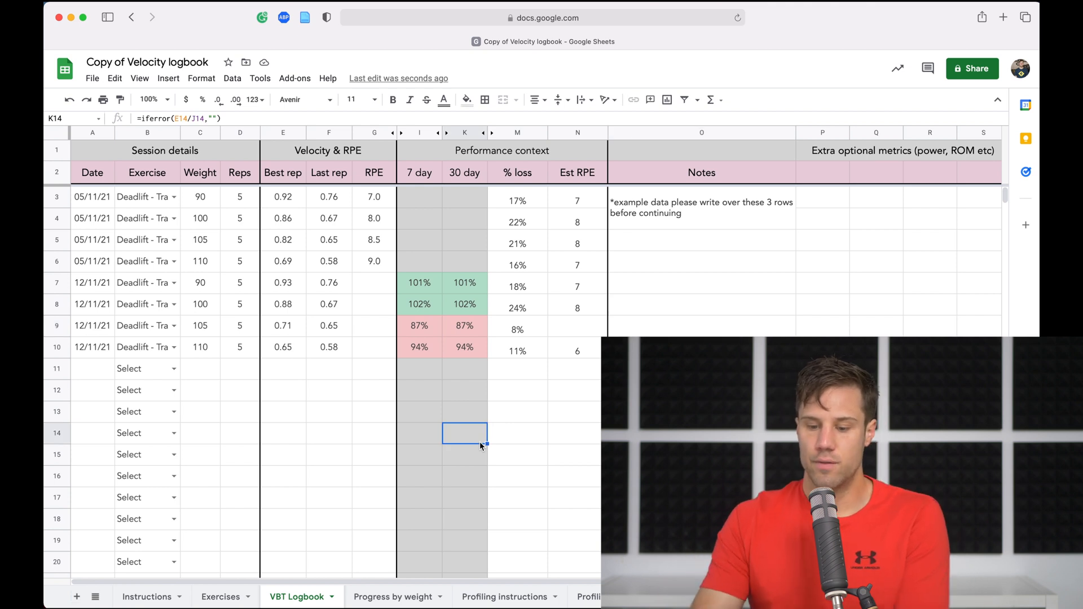
Step: Set row 11's exercise to Bench Press with the date 09/11/21
click(174, 371)
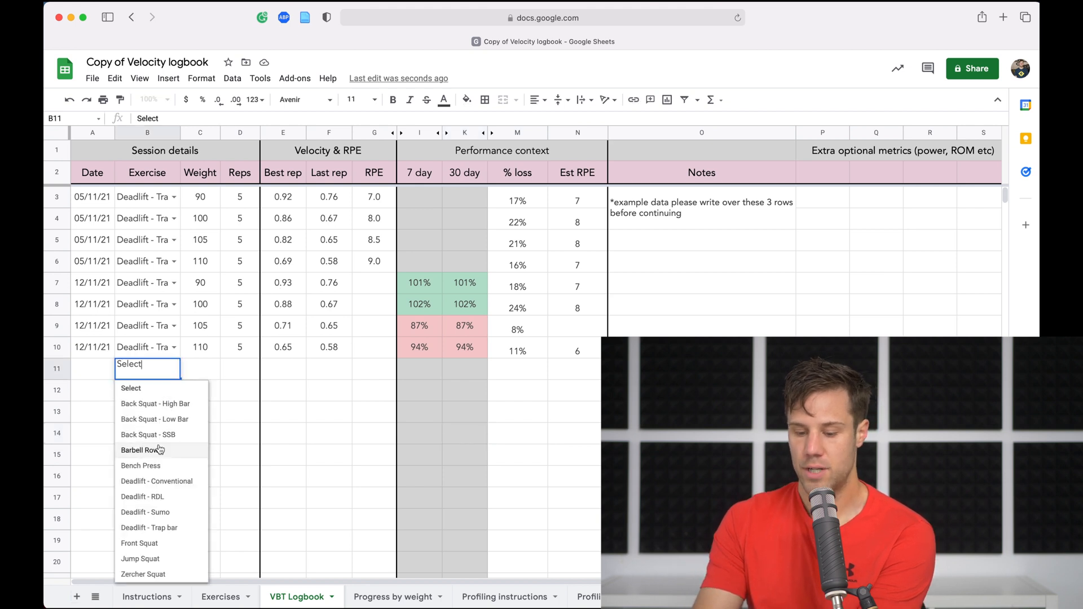
click(153, 467)
click(103, 372)
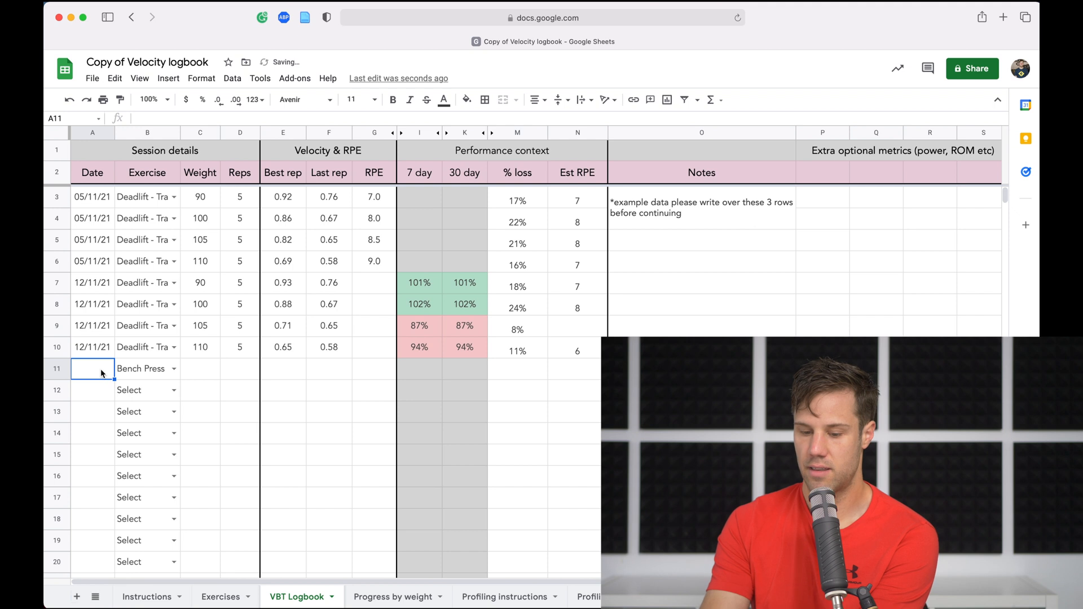
text(9/11/)
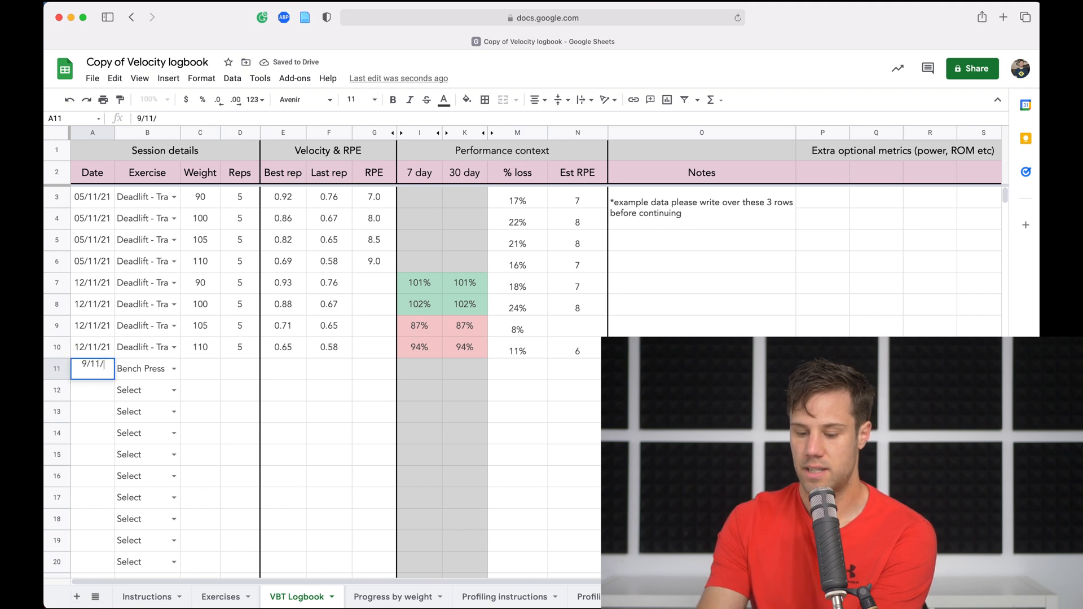
text(21)
key(Tab)
Step: Enter weight 90 for row 11 and inspect its 7 day formula in I11
click(216, 376)
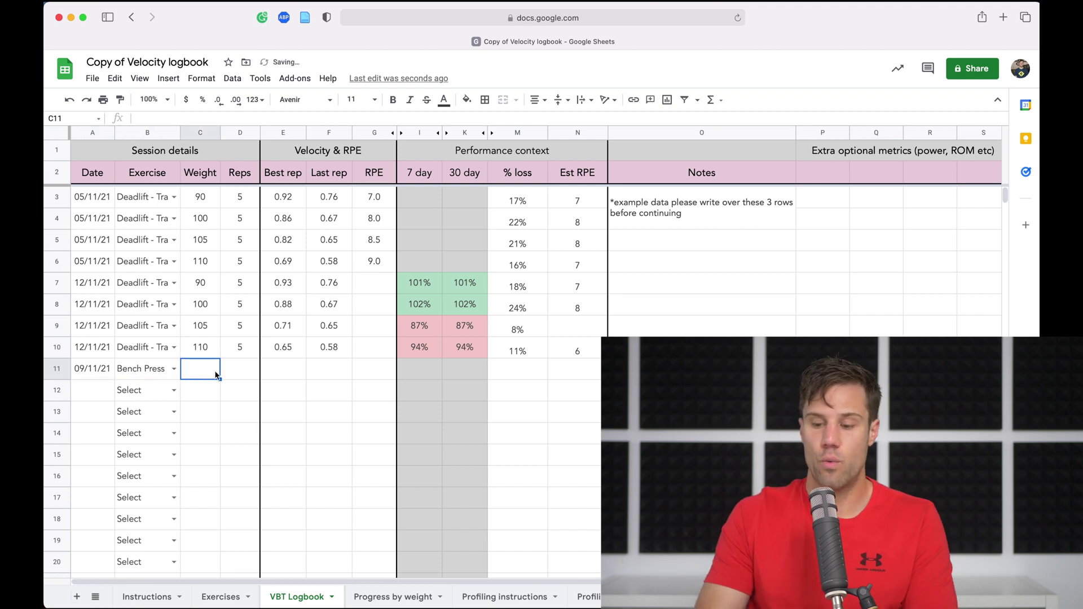
text(90)
key(Tab)
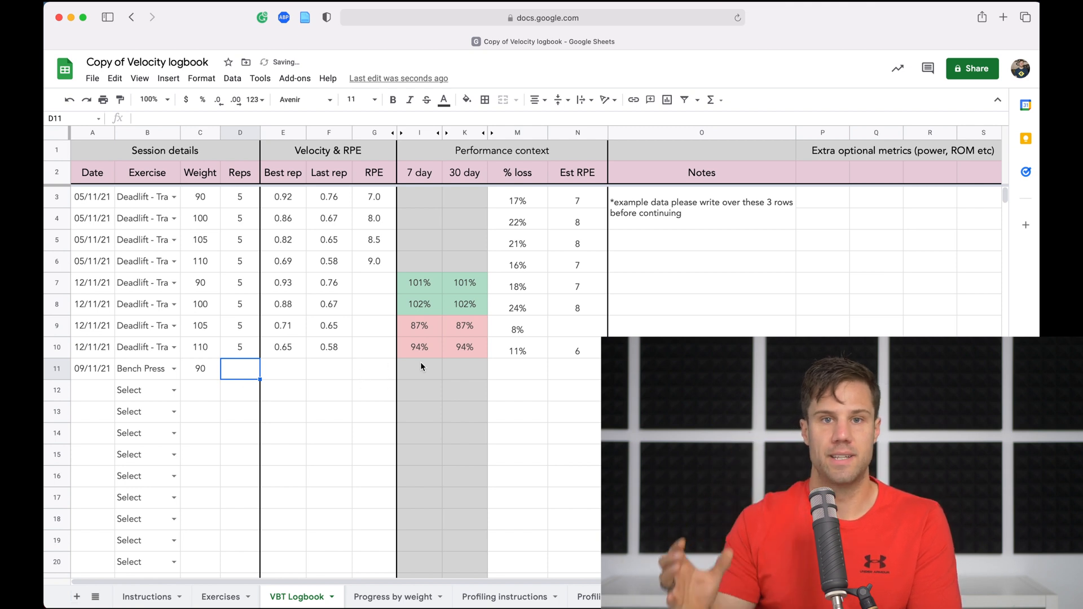
click(420, 366)
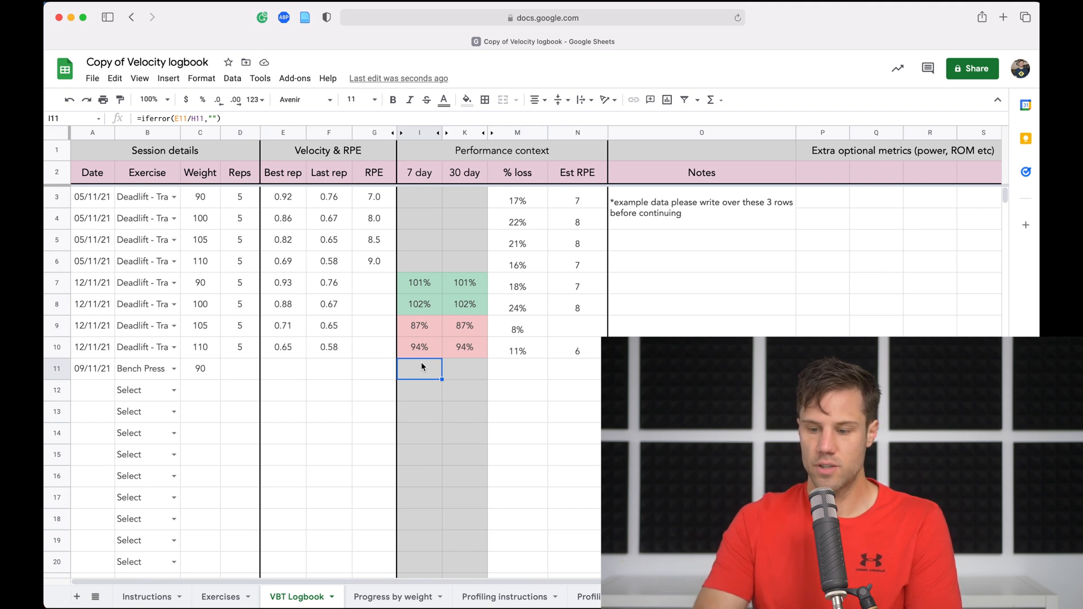
click(479, 335)
scroll(453, 289, down, 2)
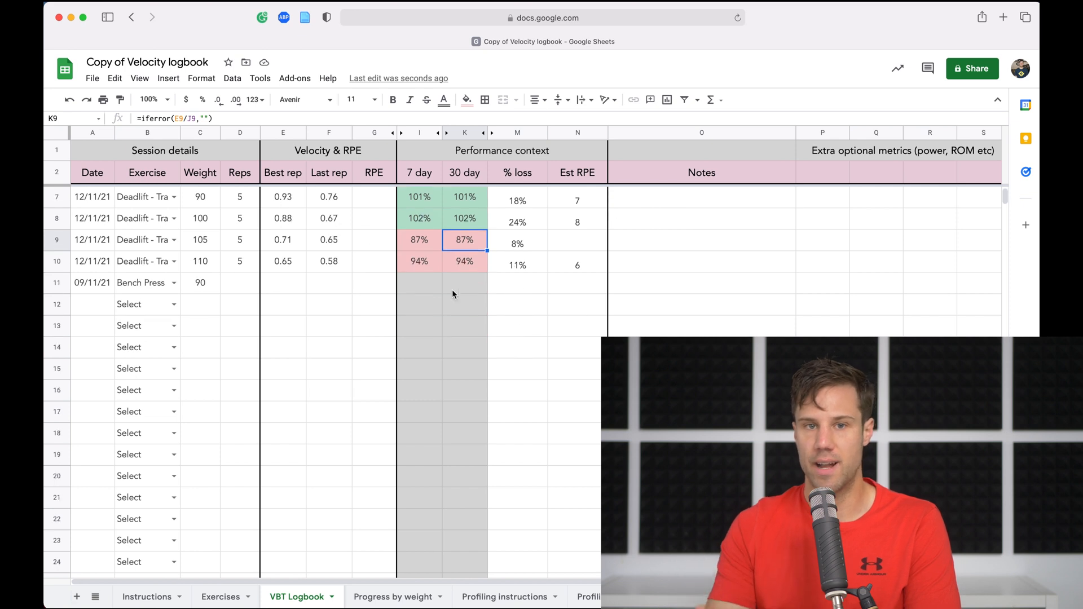
scroll(436, 298, up, 2)
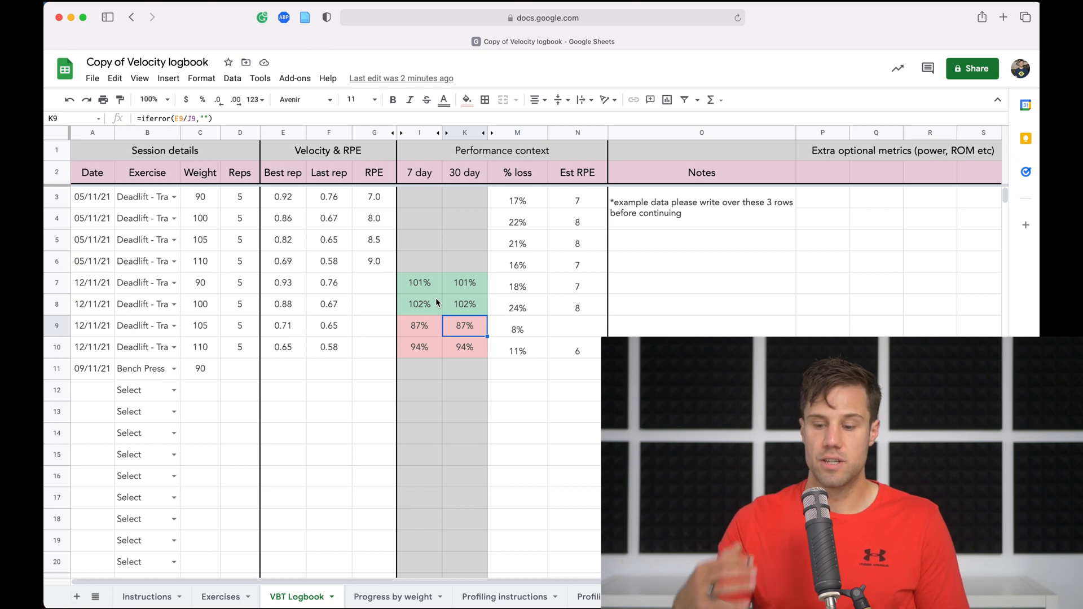
click(304, 413)
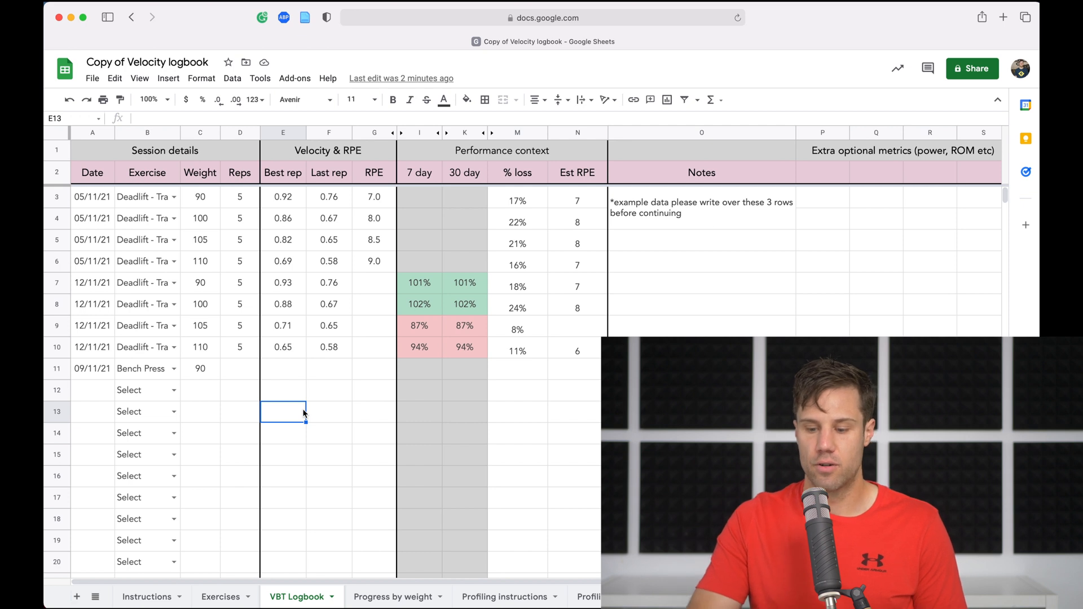
click(327, 375)
scroll(328, 375, down, 3)
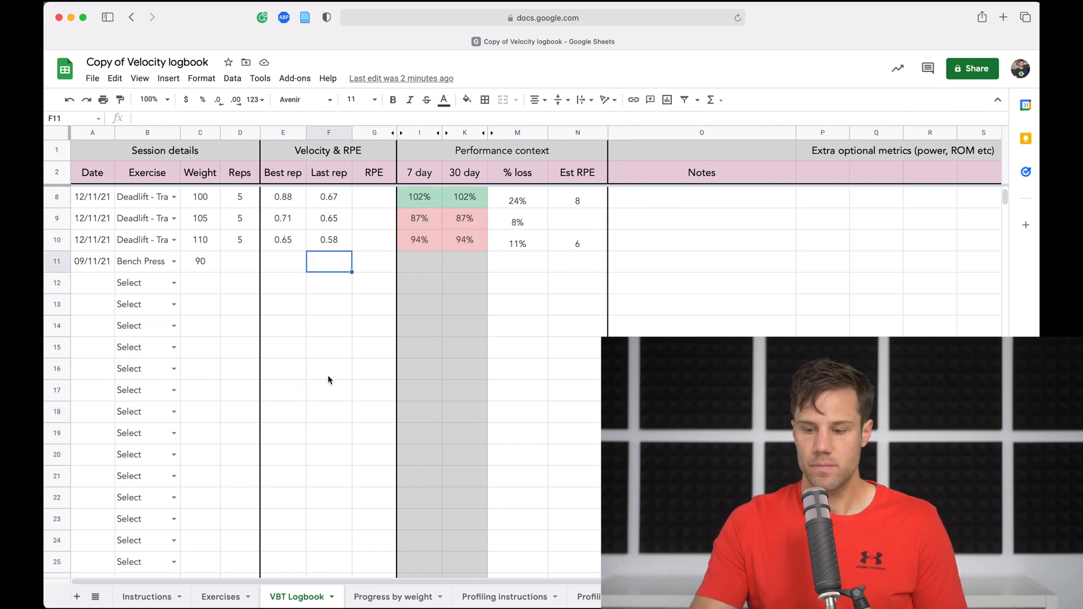
click(327, 375)
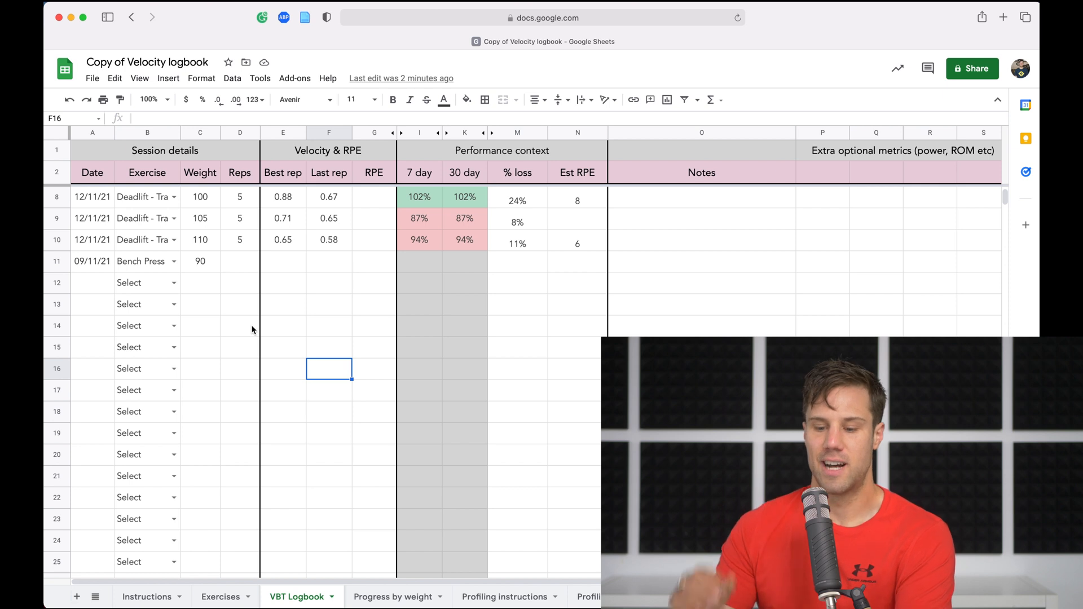
scroll(251, 329, down, 3)
scroll(252, 329, down, 15)
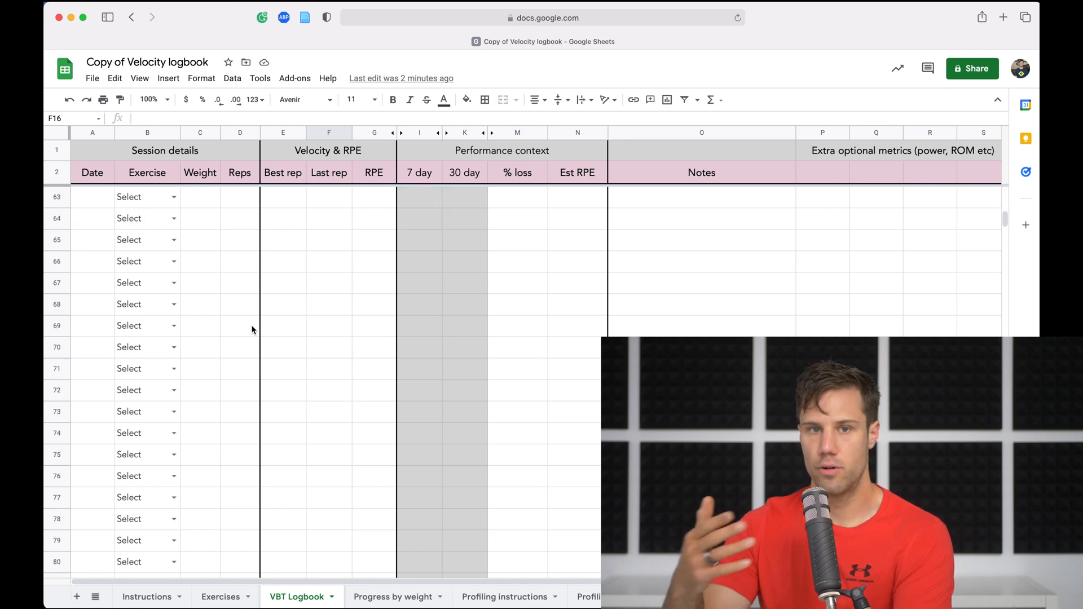
scroll(252, 329, down, 2)
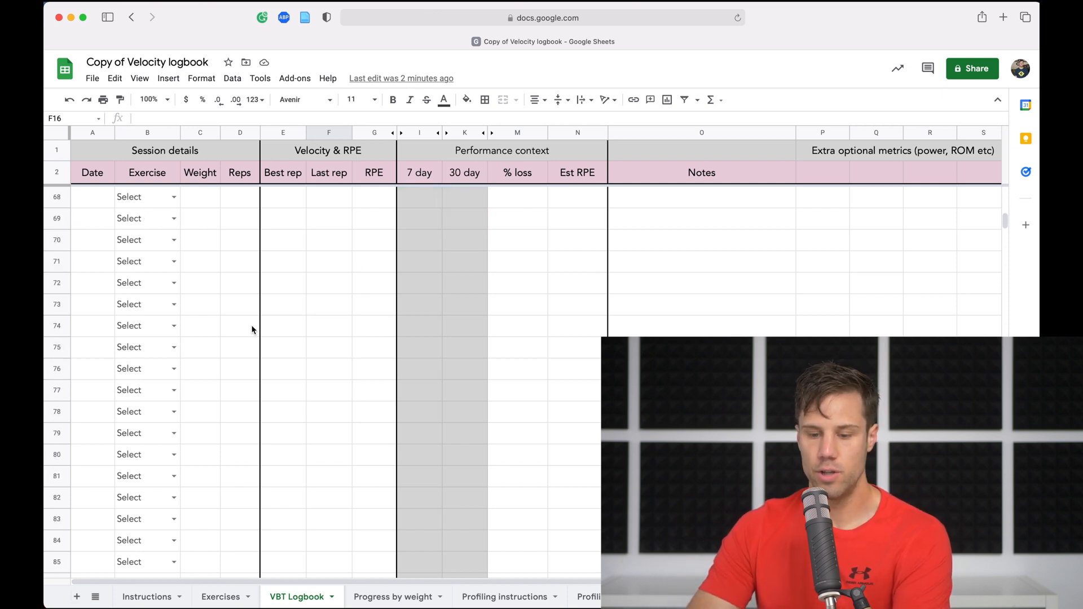
scroll(252, 330, up, 20)
click(58, 200)
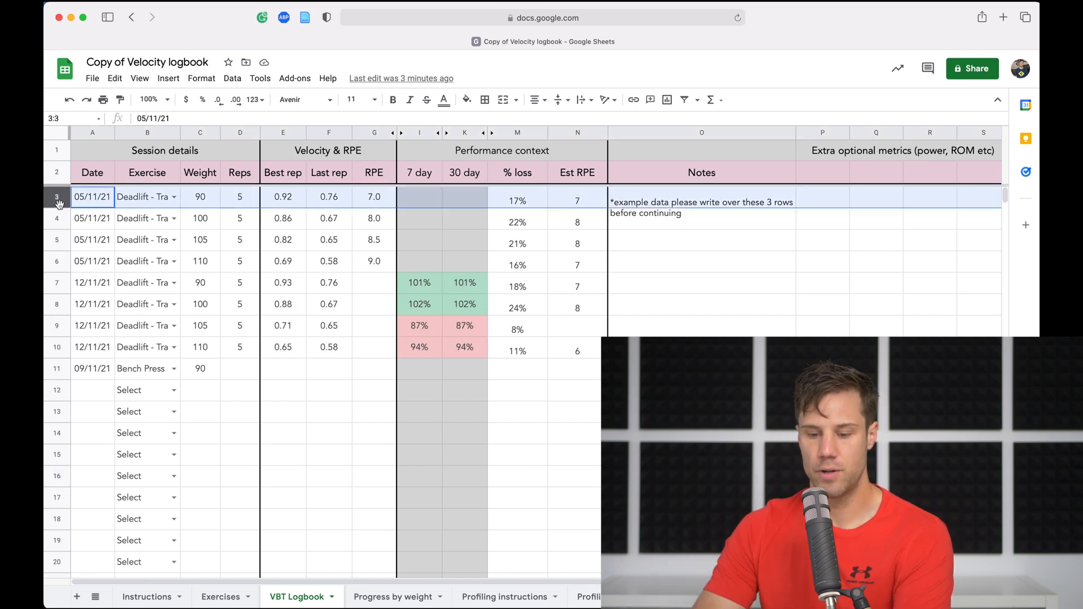
shift+click(56, 351)
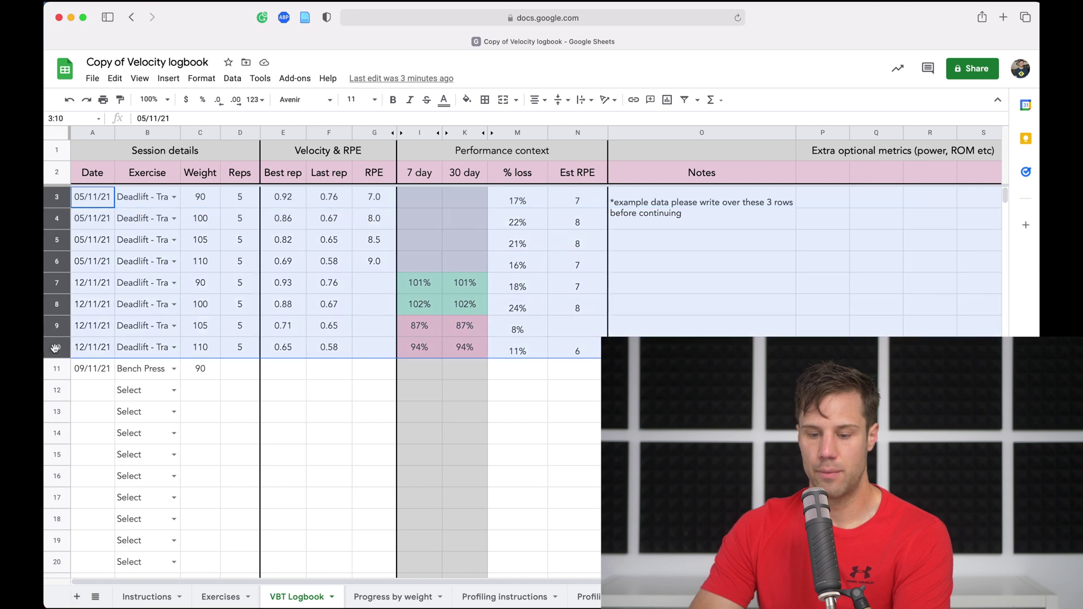
right_click(58, 285)
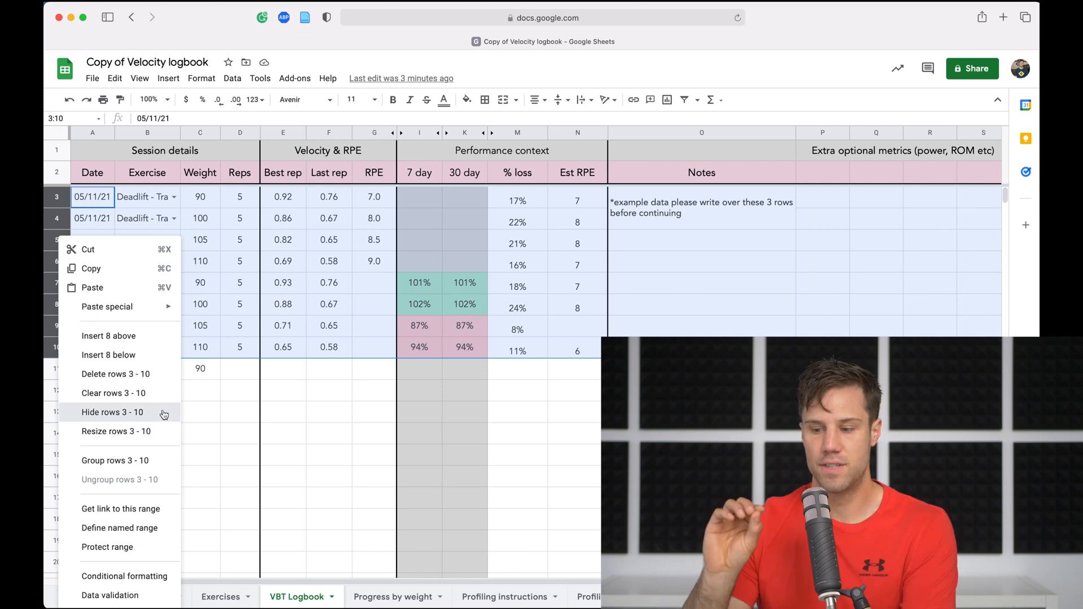
click(112, 412)
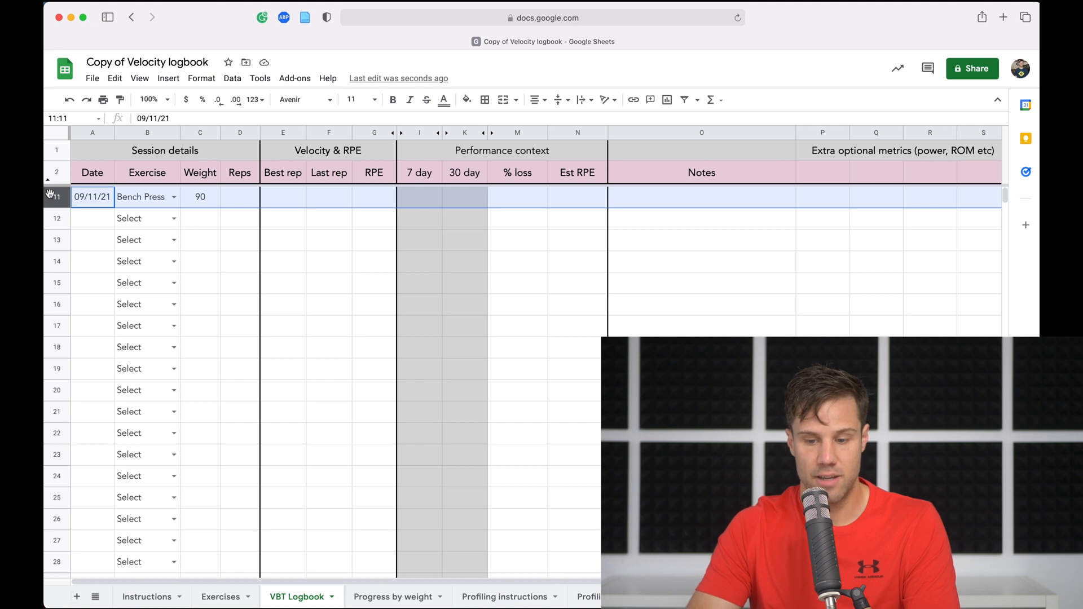
click(48, 182)
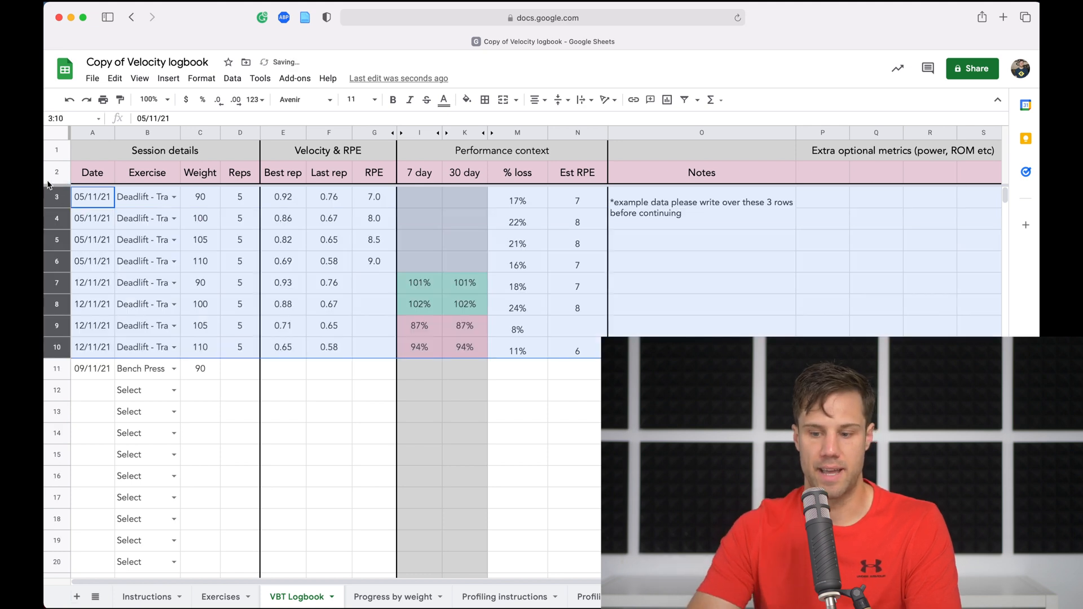
Step: Hide column I, the 7 day column
click(305, 263)
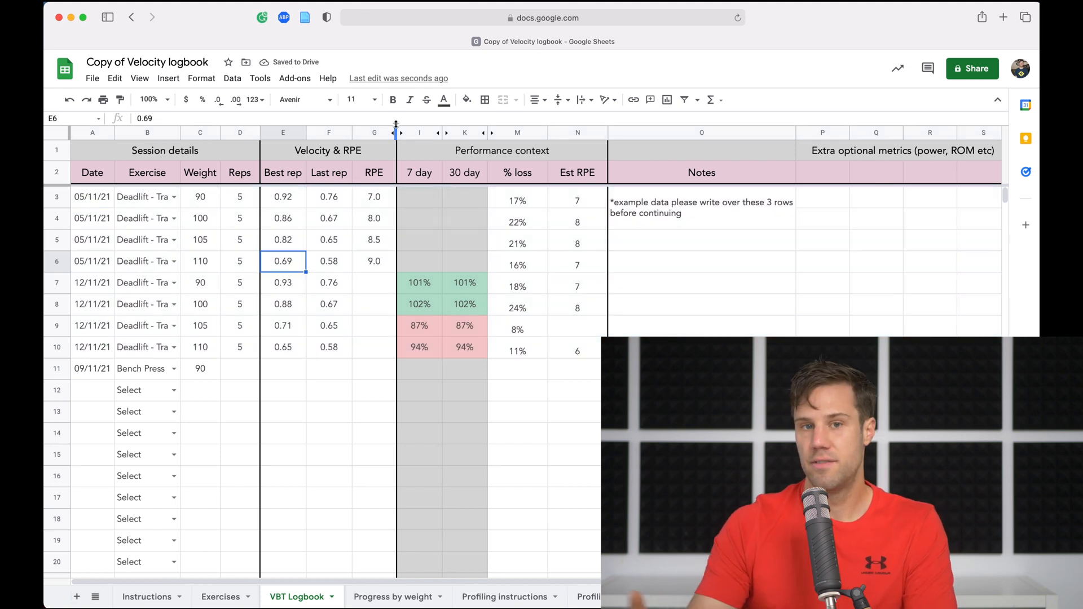
click(421, 134)
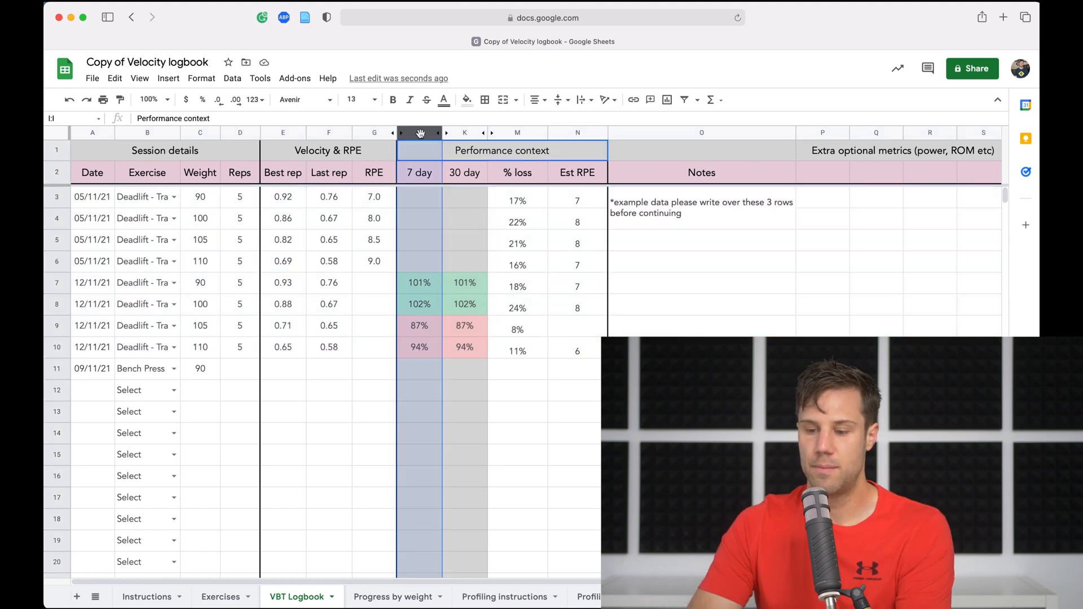
right_click(421, 134)
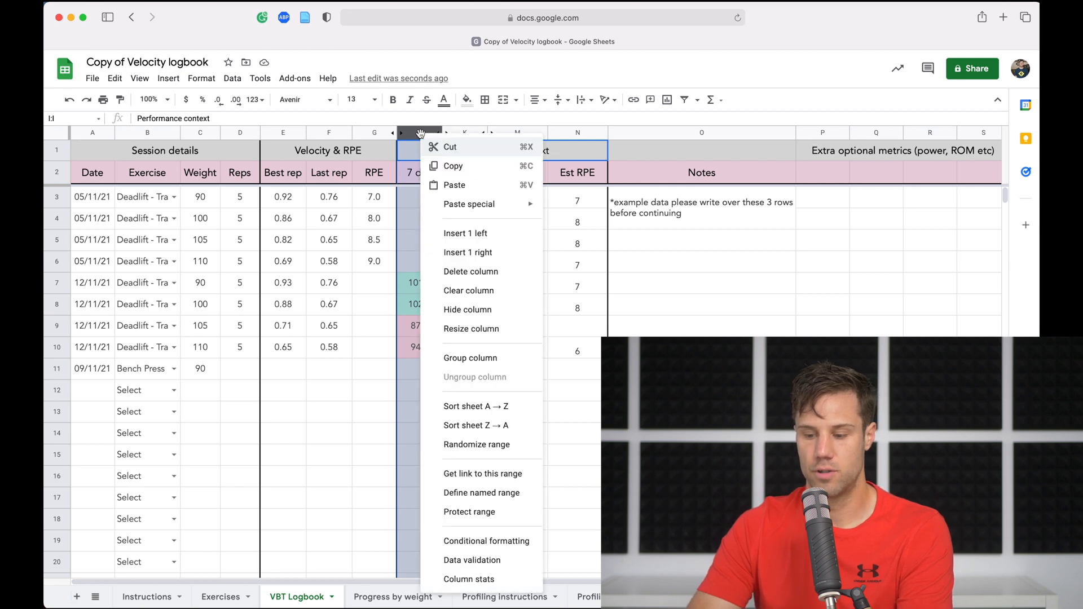
click(468, 311)
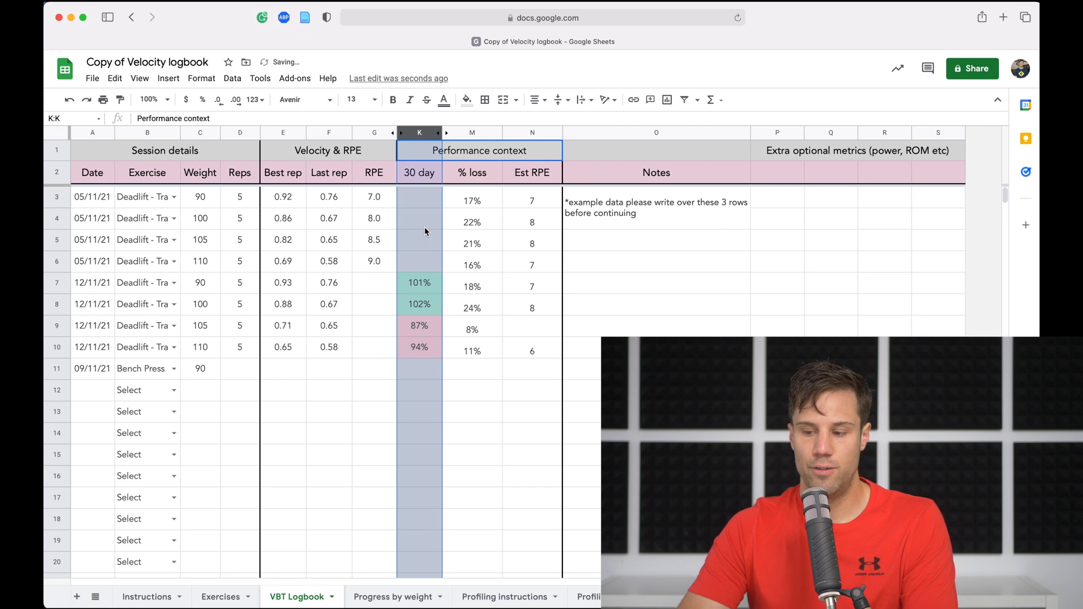
Step: Hide the Est RPE column
click(471, 133)
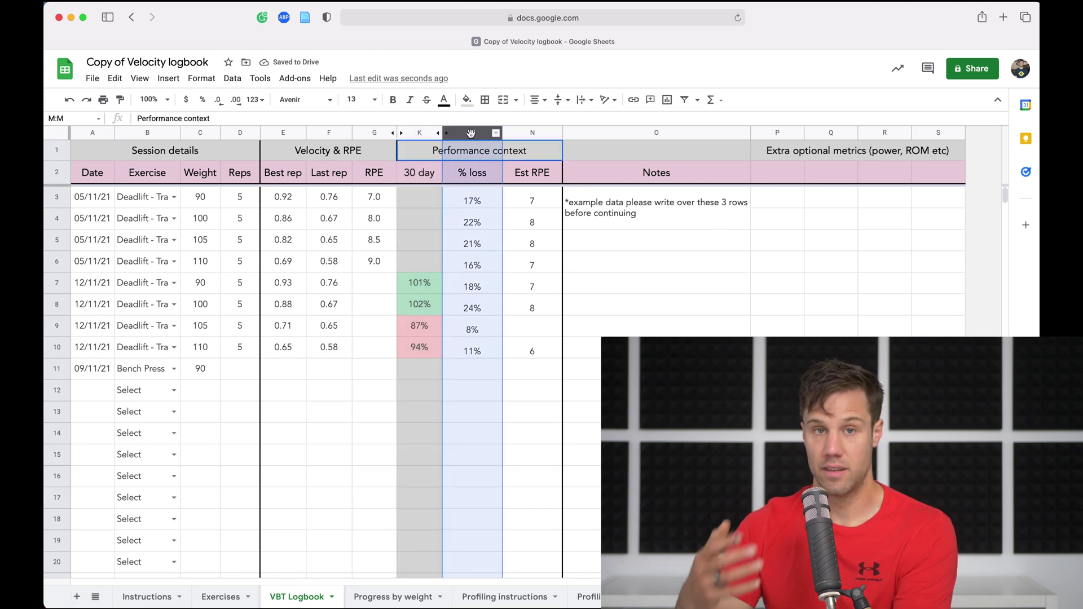
click(533, 133)
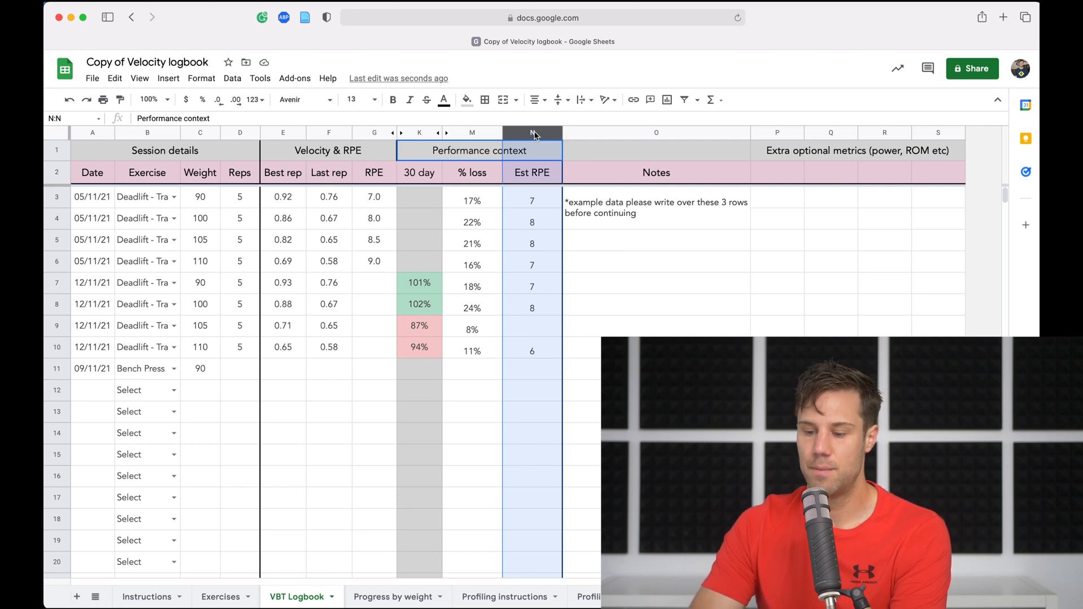
right_click(535, 136)
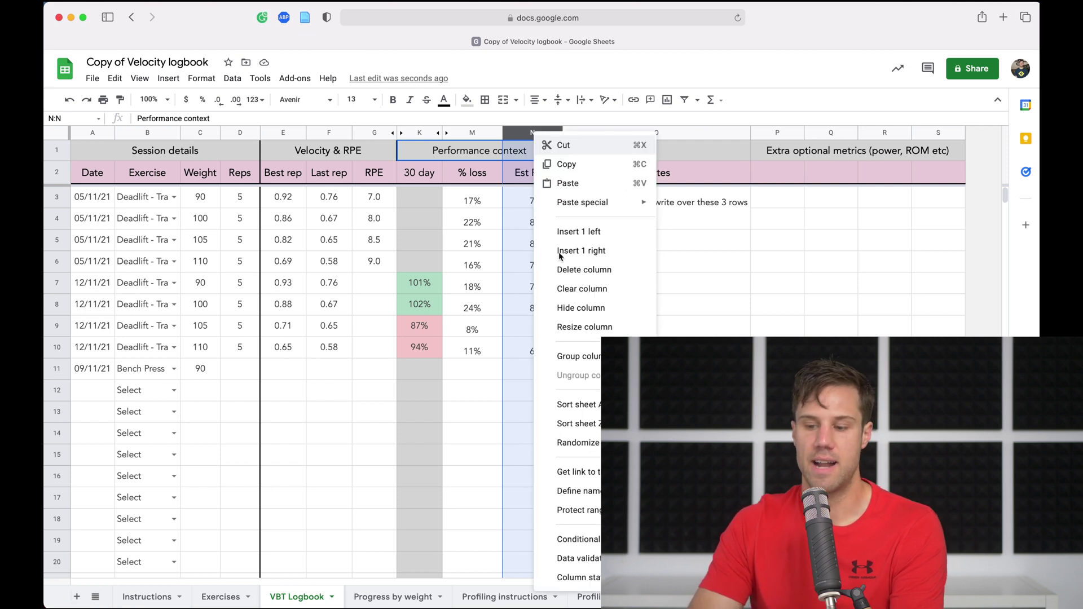
click(584, 301)
click(586, 303)
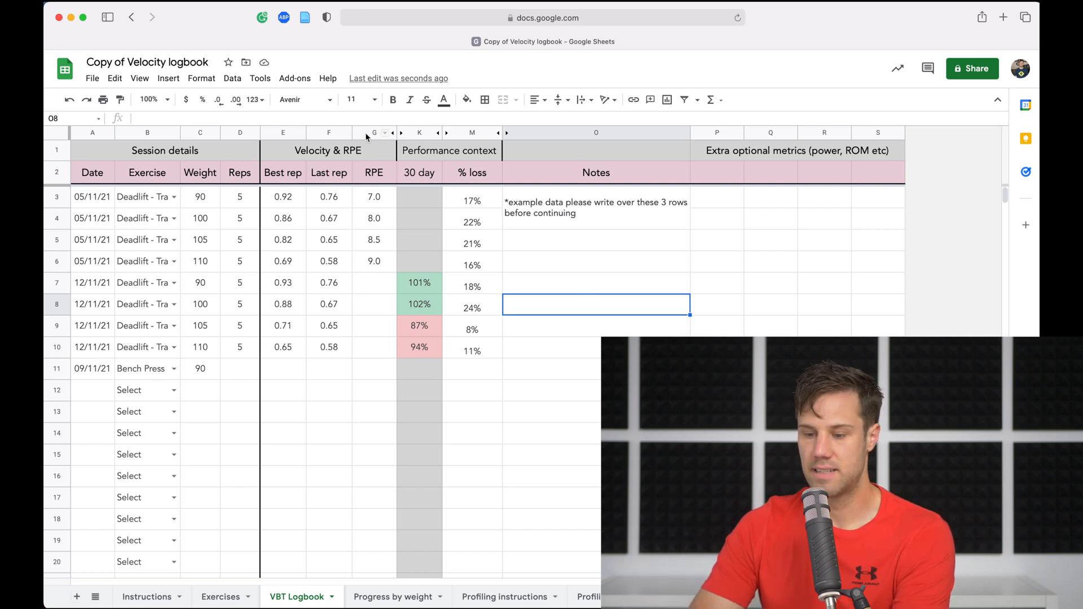
Step: Reveal the hidden columns, then hide the 7 day av and 30 day av columns together
click(402, 134)
click(503, 222)
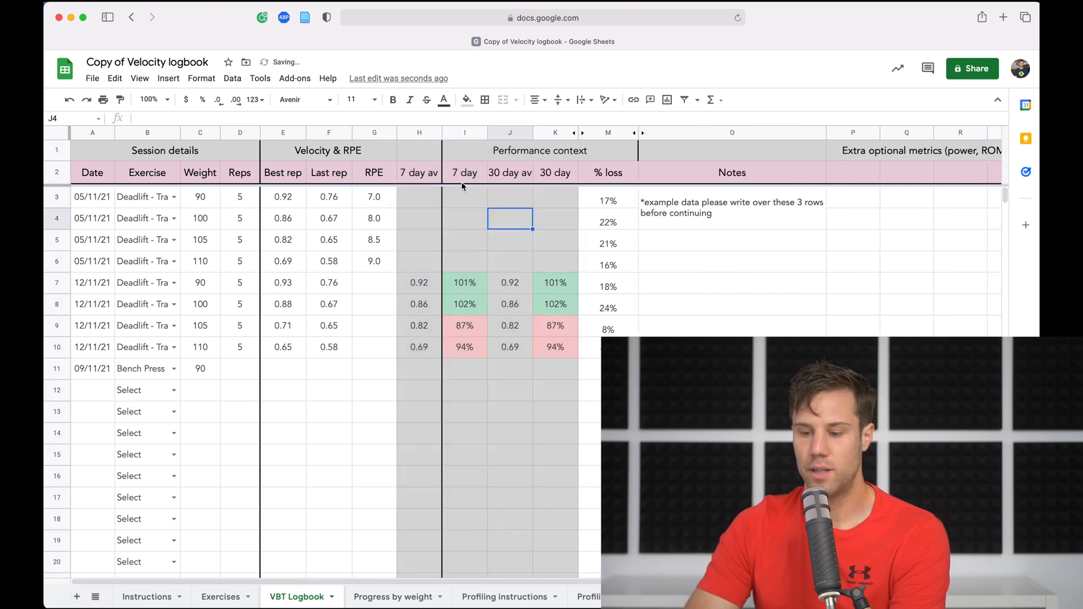
click(413, 133)
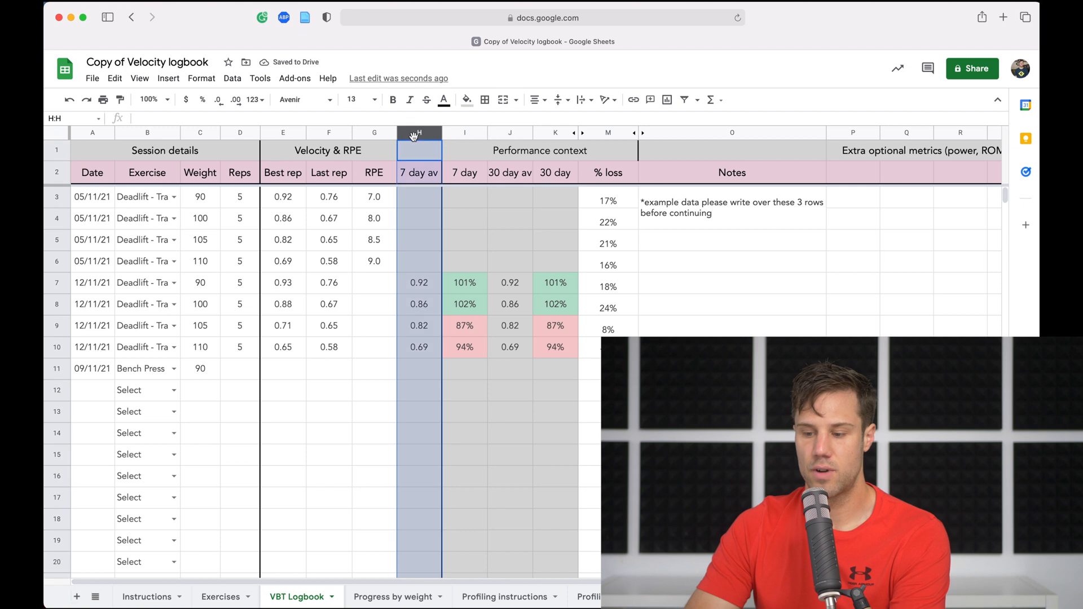
super+click(509, 132)
right_click(508, 133)
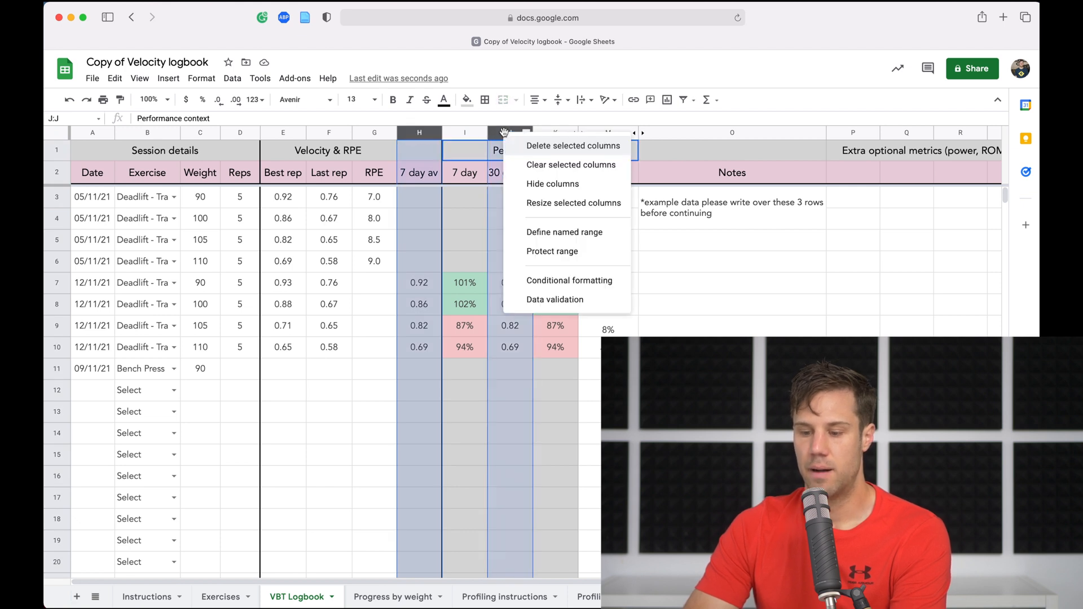
click(553, 184)
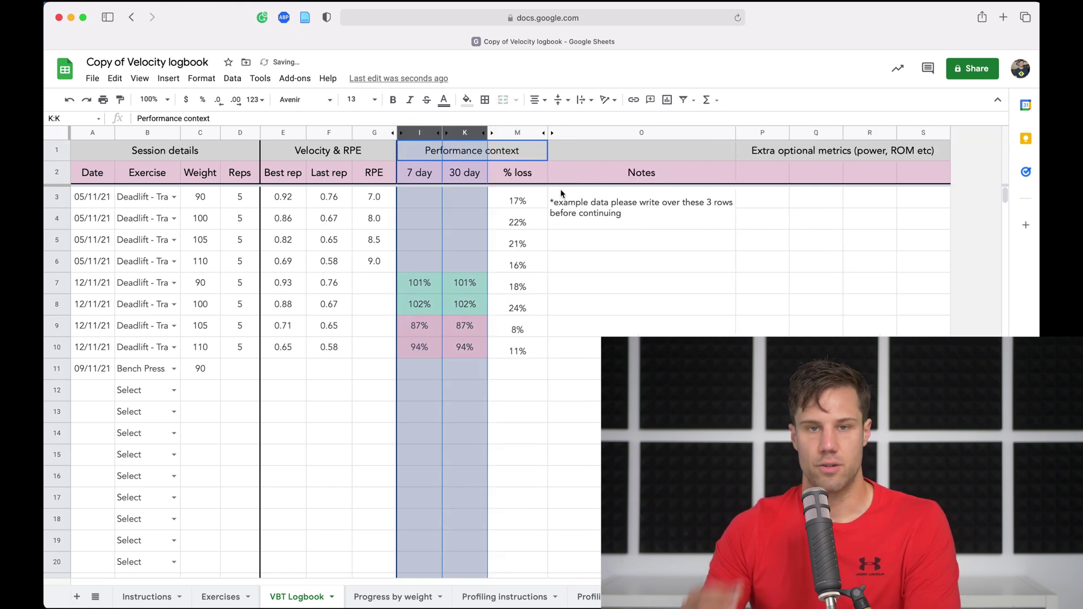
click(546, 225)
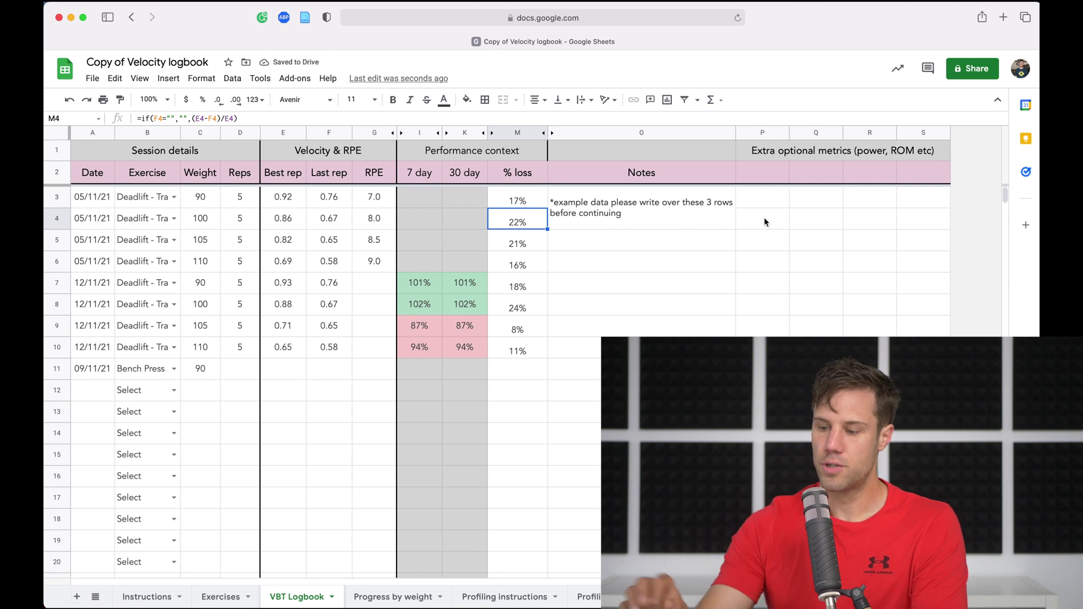
click(836, 205)
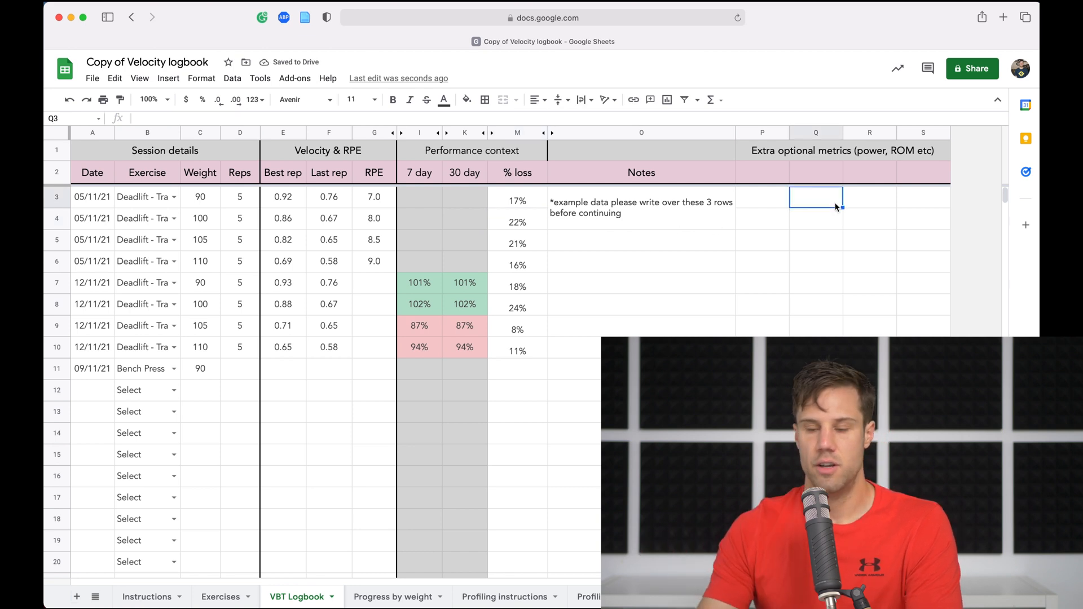
click(639, 236)
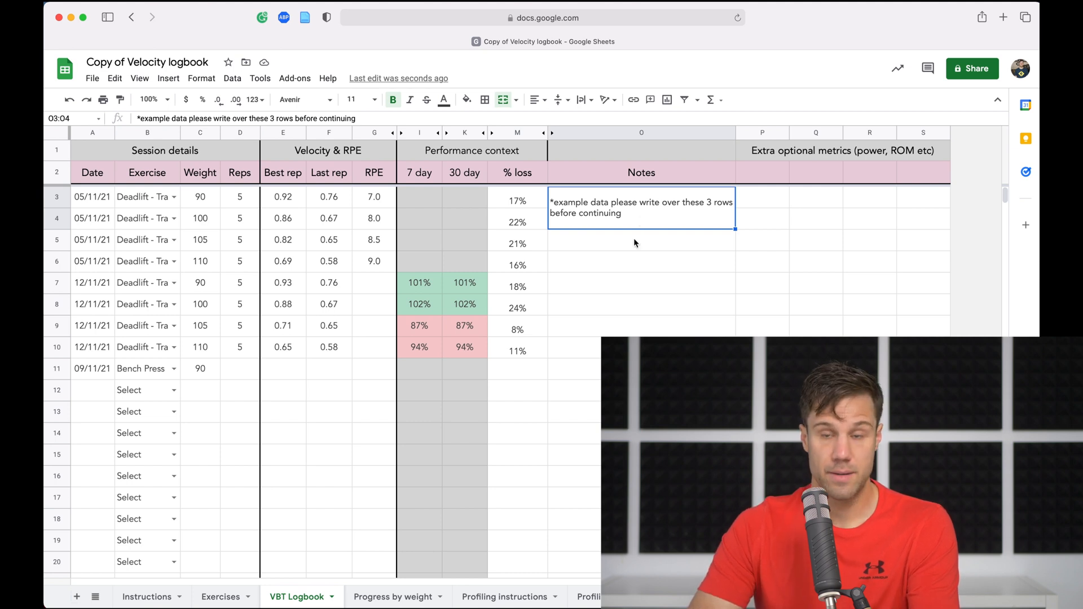
click(634, 243)
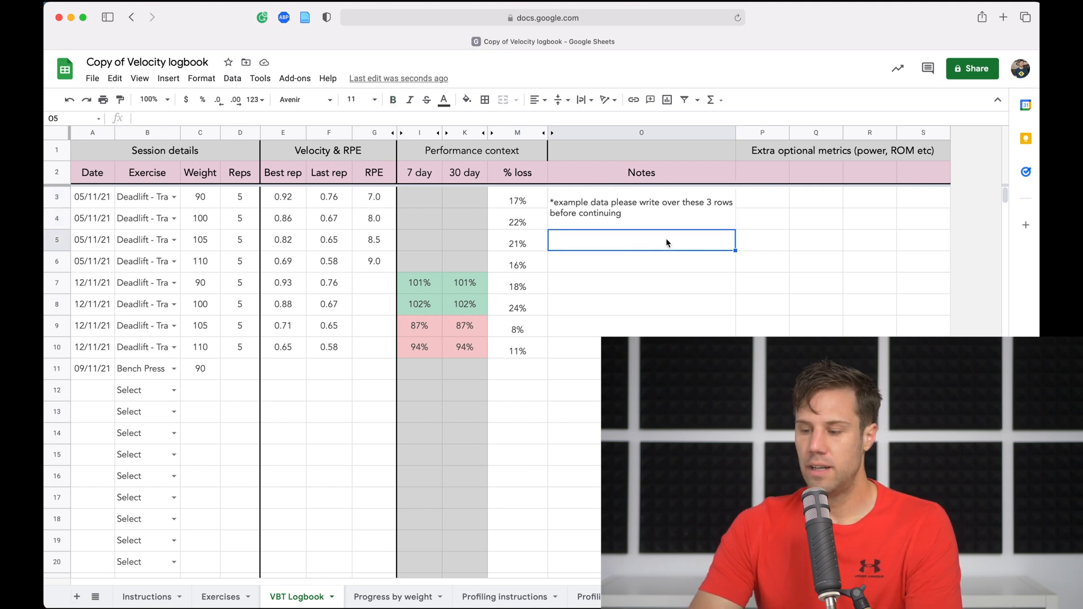
Step: Fill the extra metric headers from P2 across as ROM, Power and TUT
click(771, 170)
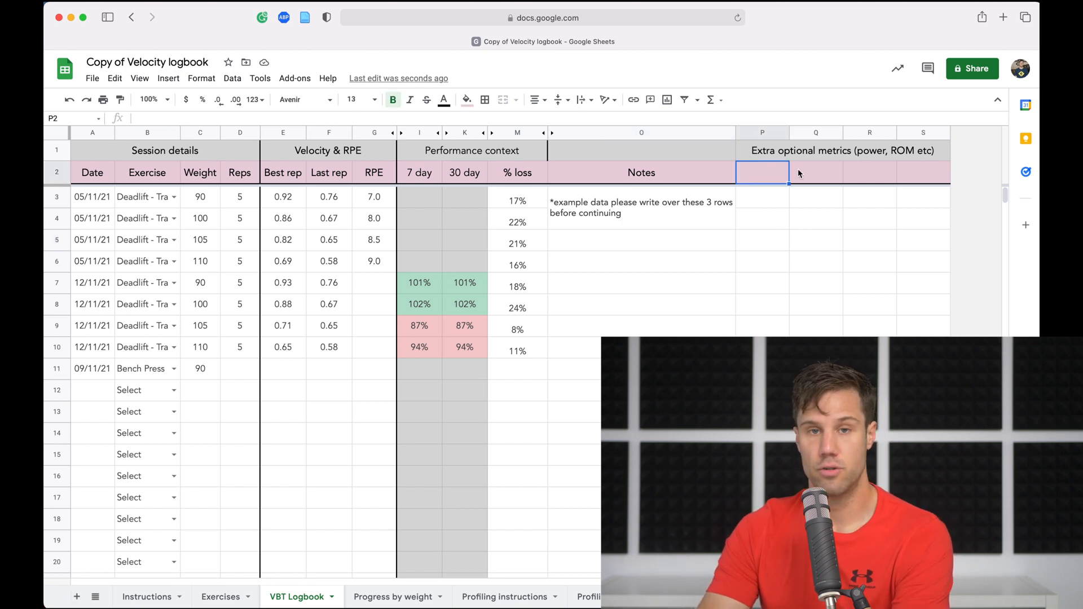
text(ROM)
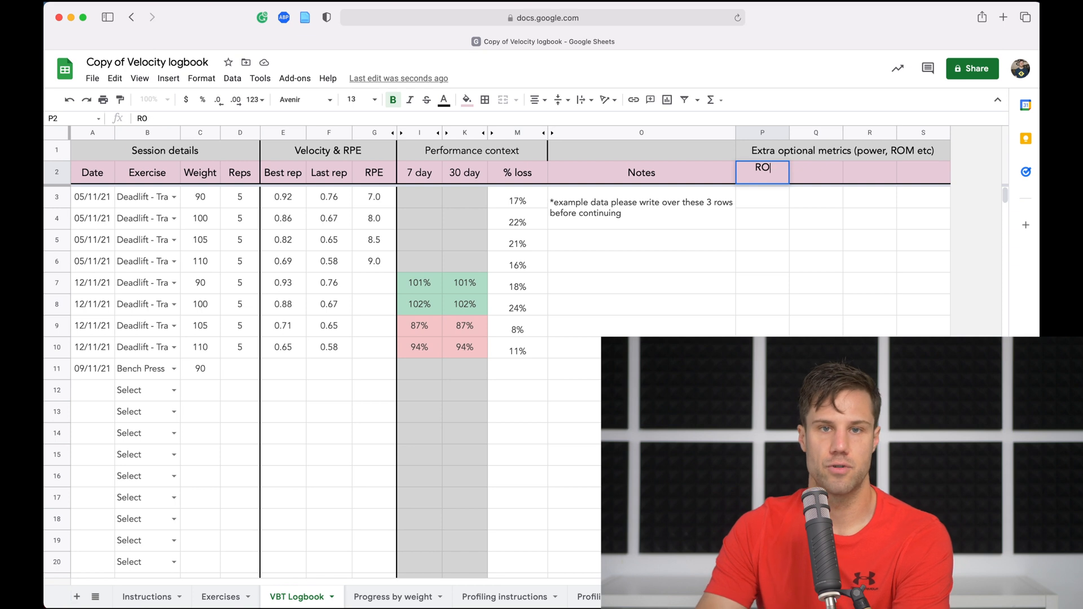
key(Tab)
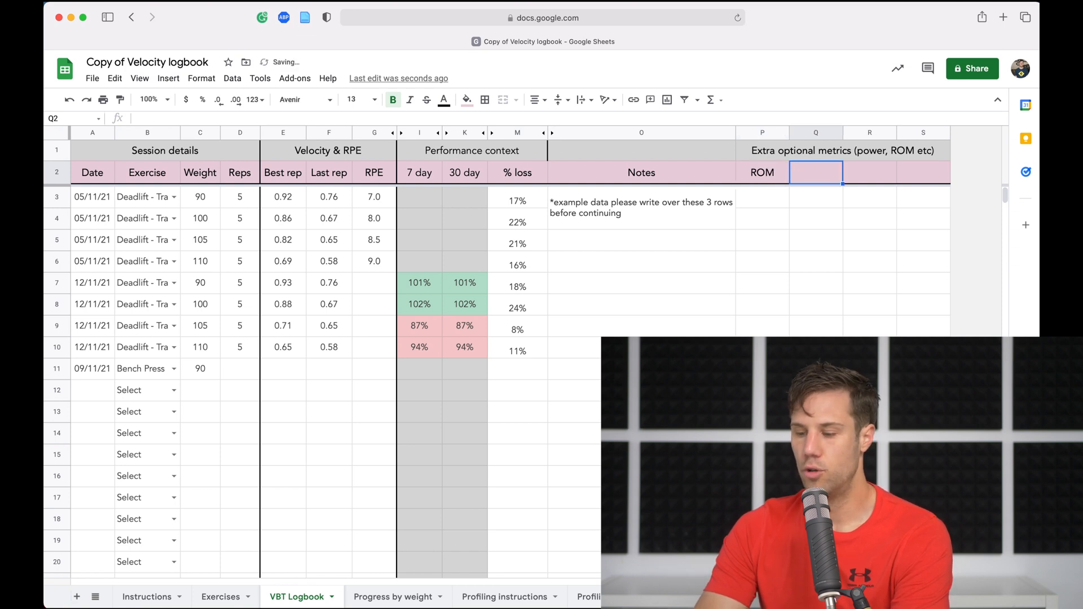
text(Power)
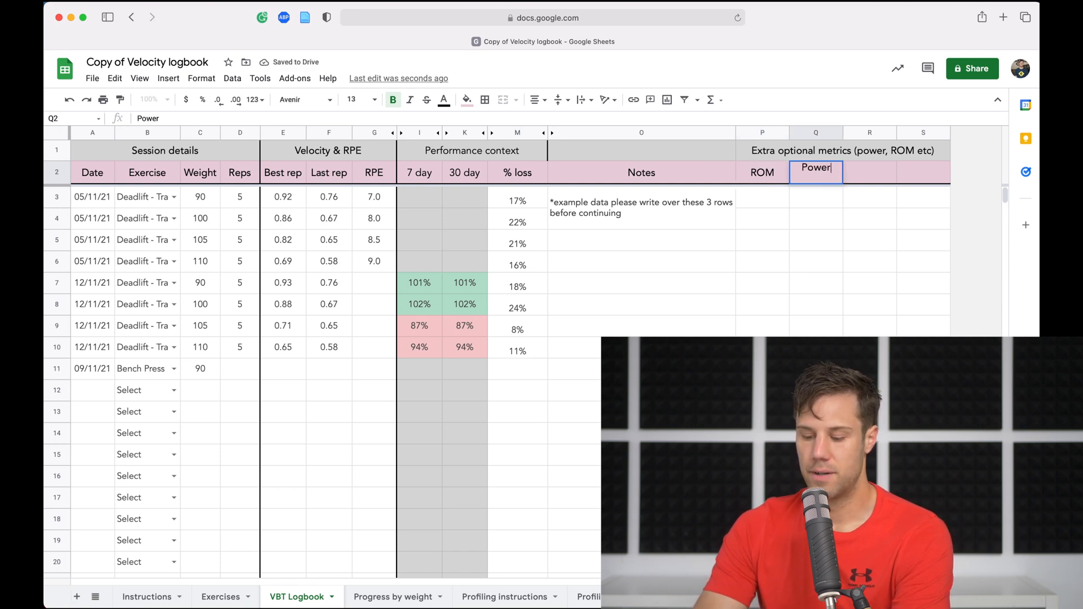
key(Tab)
text(Time)
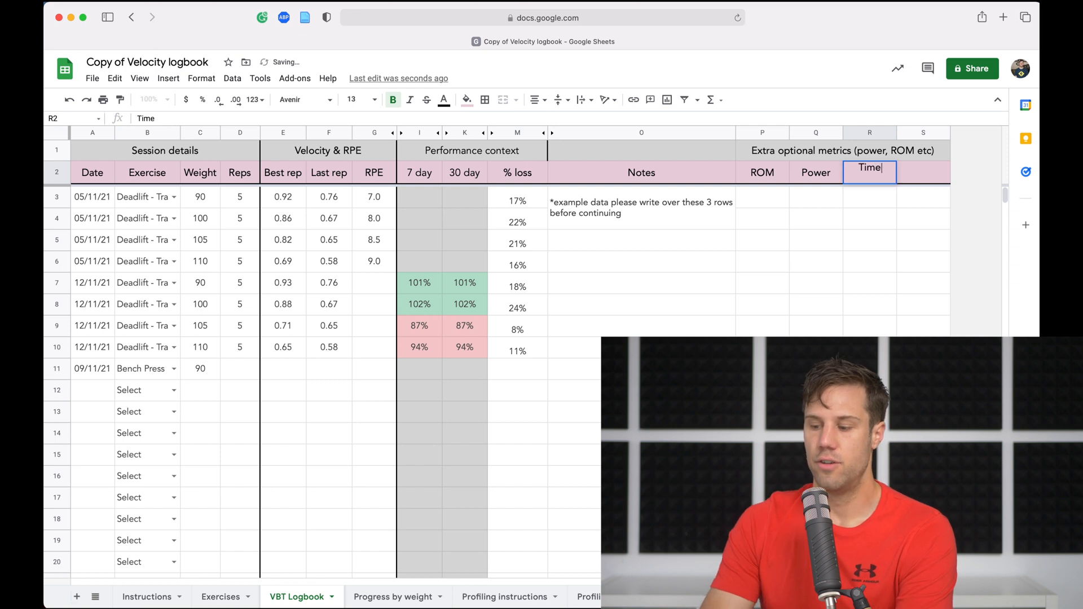
key(BackSpace)
key(BackSpace)
key(BackSpace)
text(UT)
key(Return)
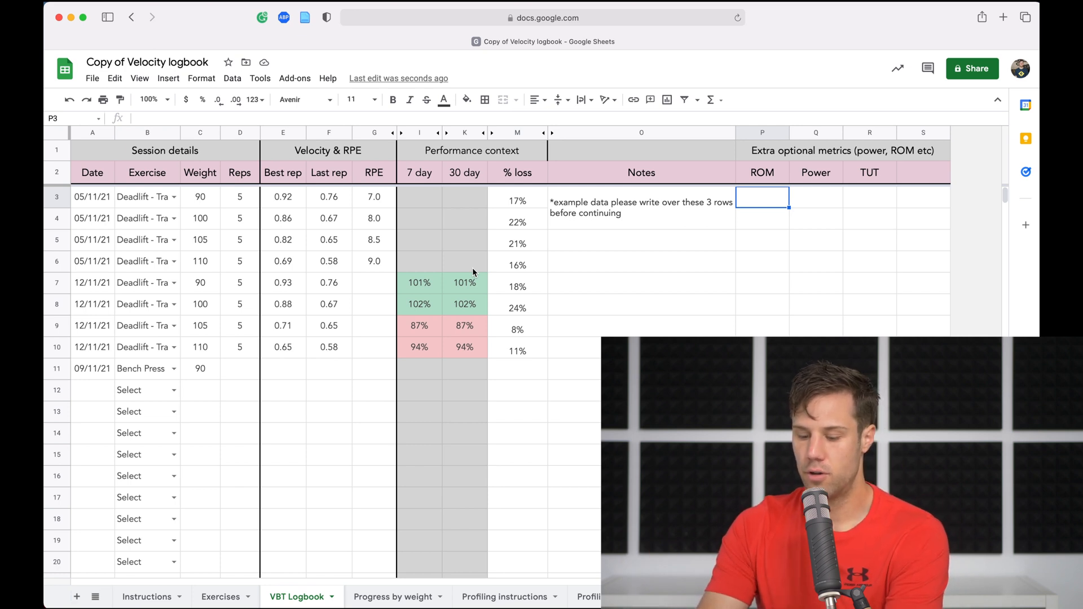
text(5)
Step: Enter ROM values of 5% in P3 and 4.50% in P4 for the first two sets
key(Return)
text(4)
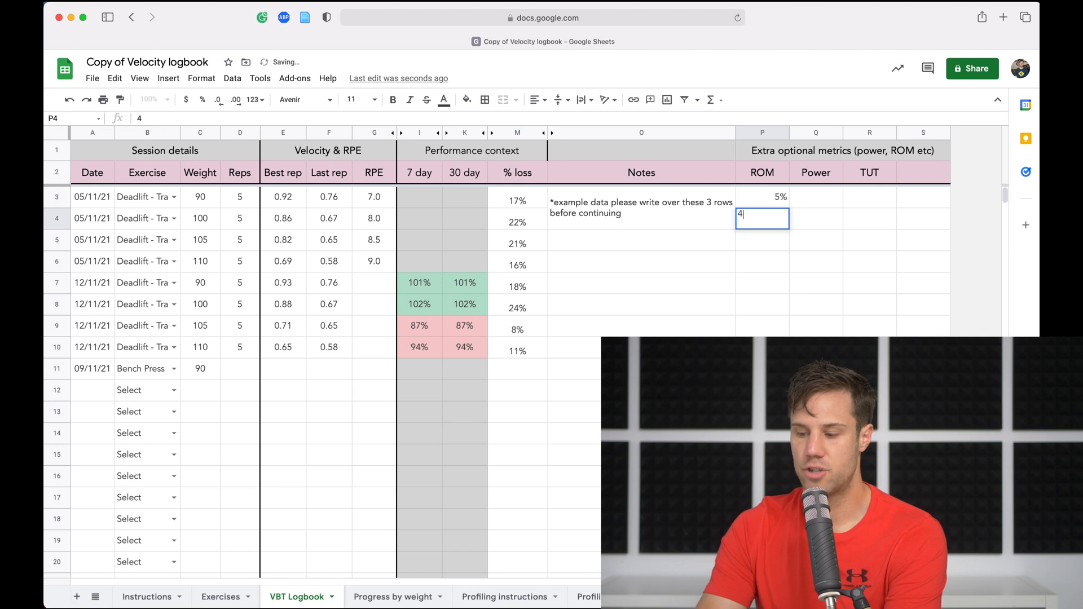
text(.5%)
key(Return)
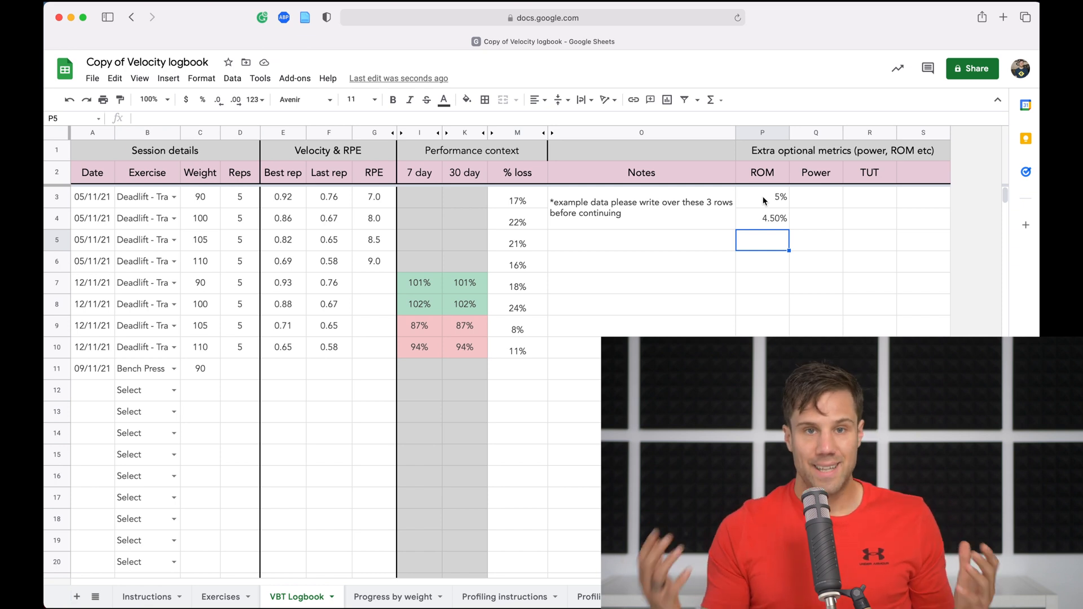
click(733, 288)
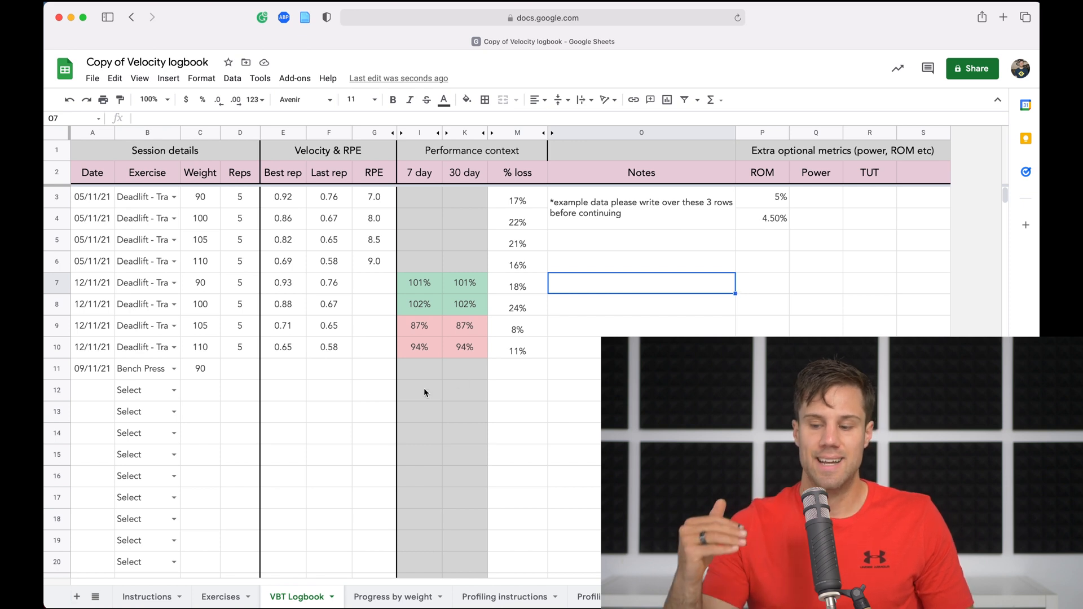
click(369, 417)
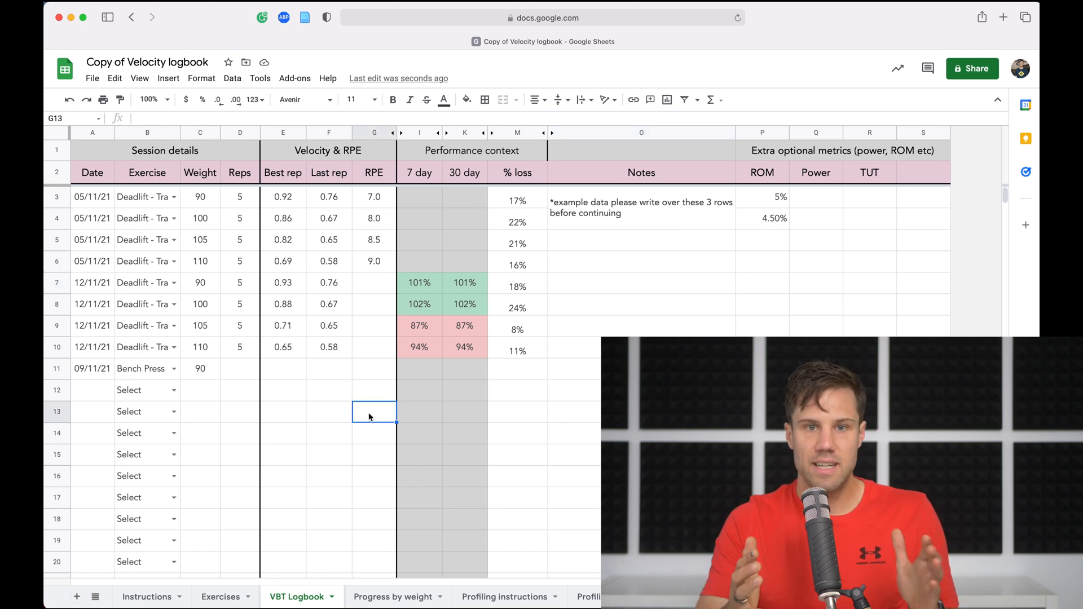